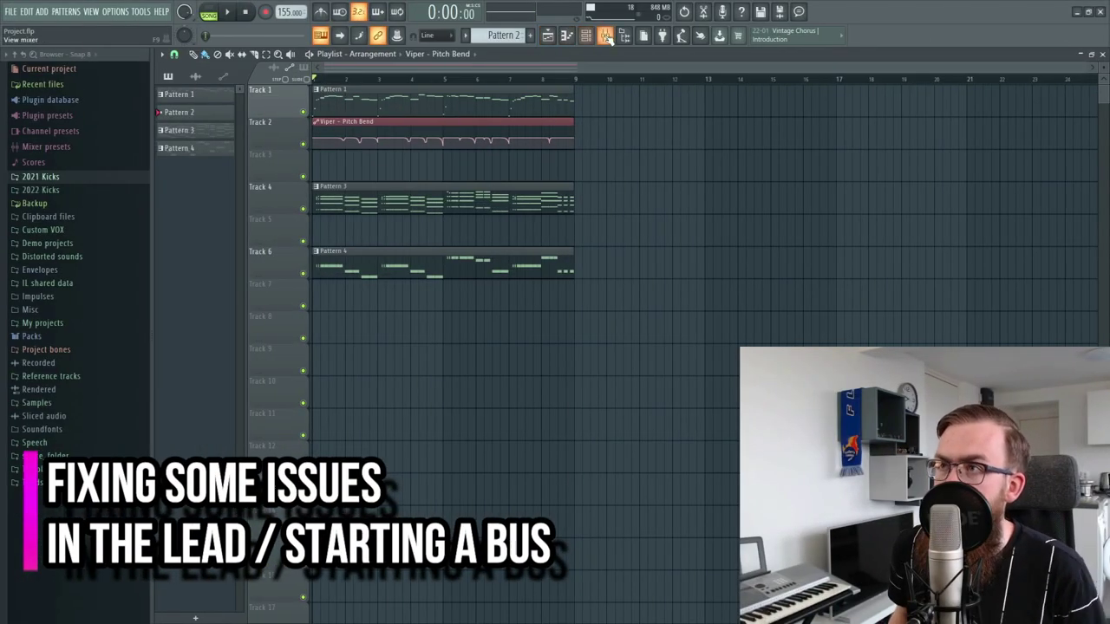
- In the mixer, lower the Sylenth1 #4 lead fader to about 94% while listening
left_click(605, 35)
left_click(456, 186)
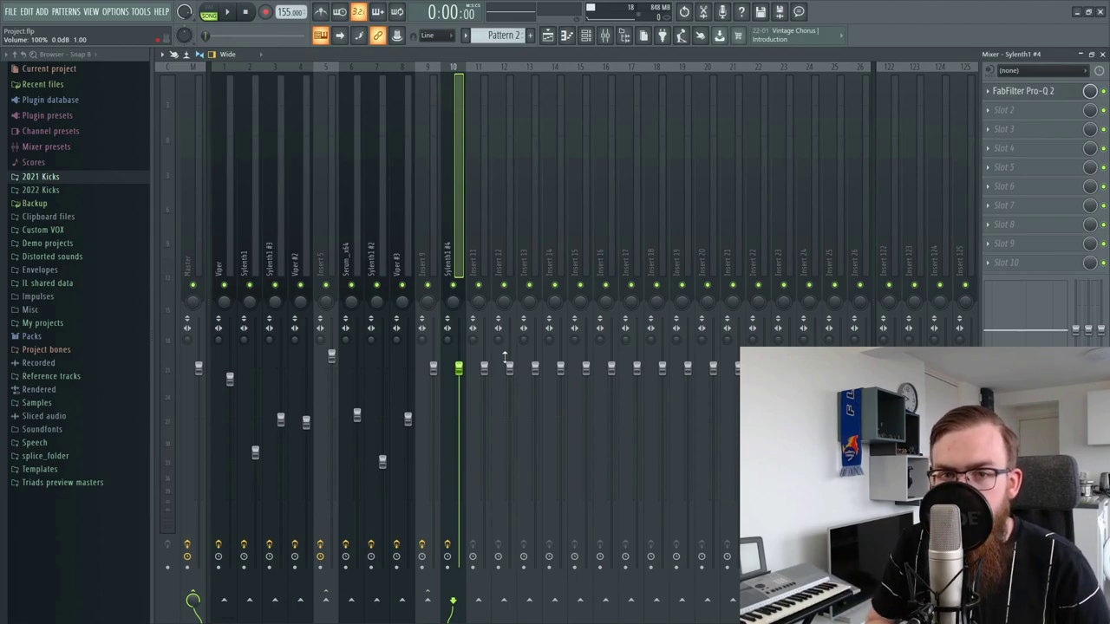
key("space")
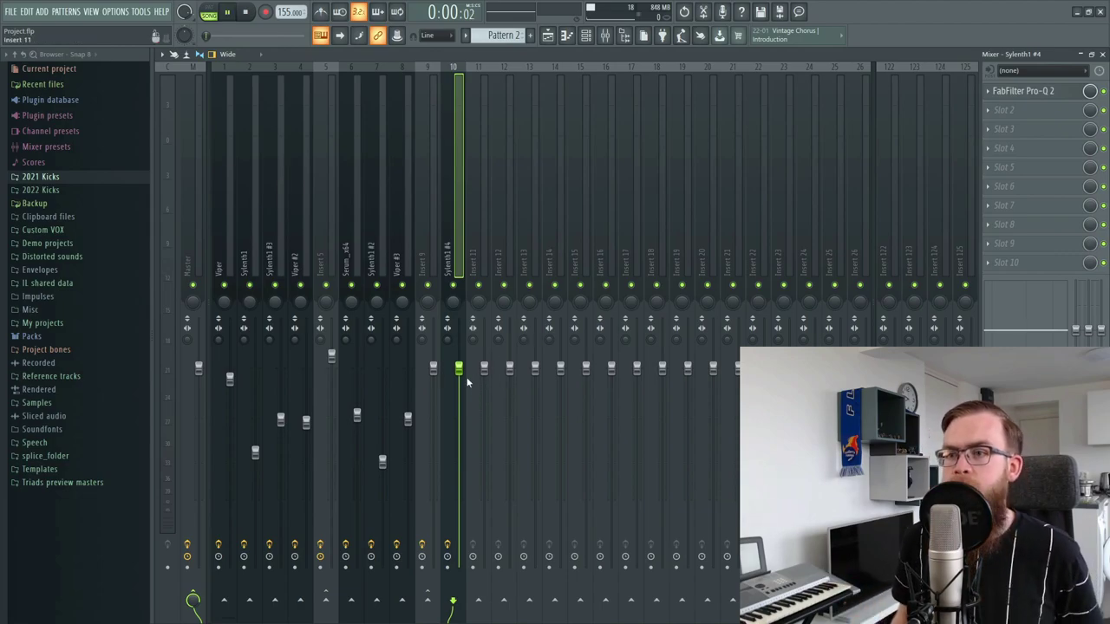
left_click_drag(459, 373, 458, 377)
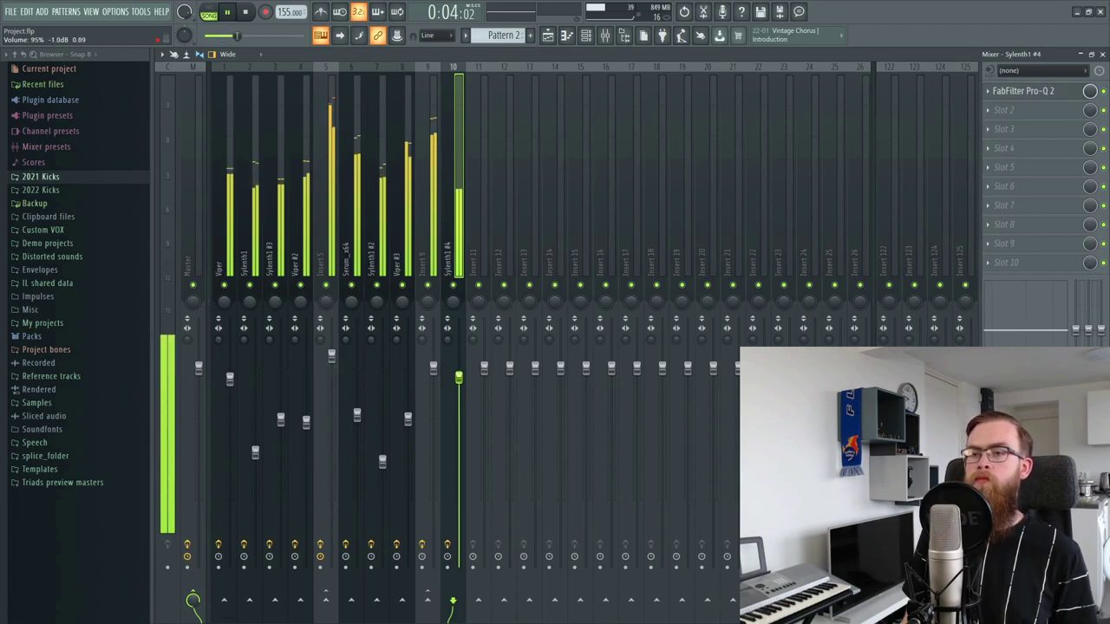
left_click_drag(460, 378, 461, 390)
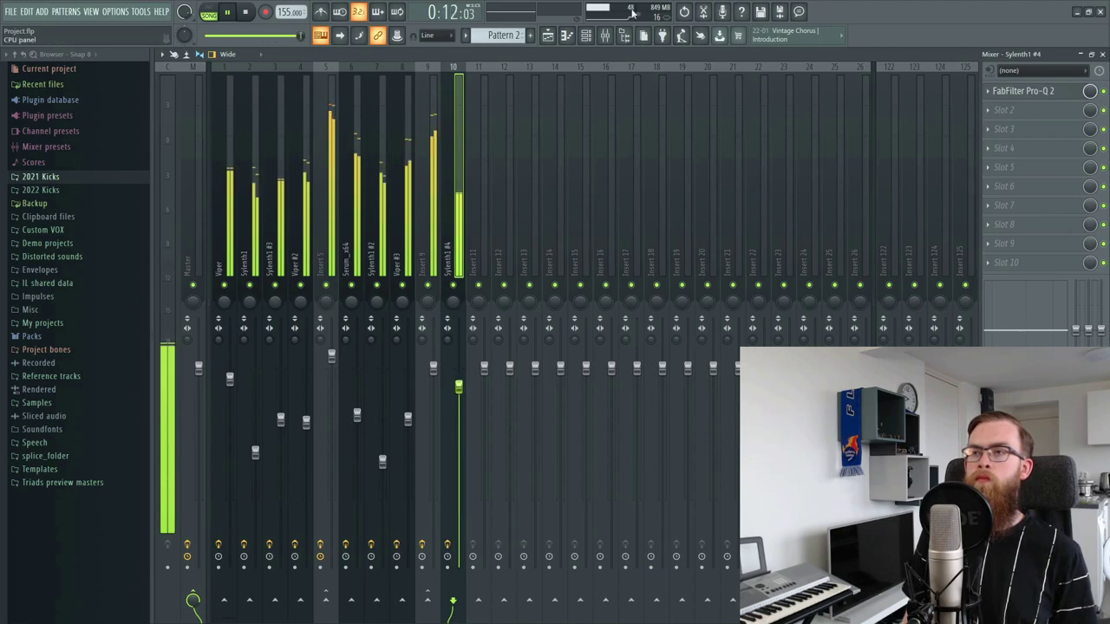
key("space")
left_click(509, 248)
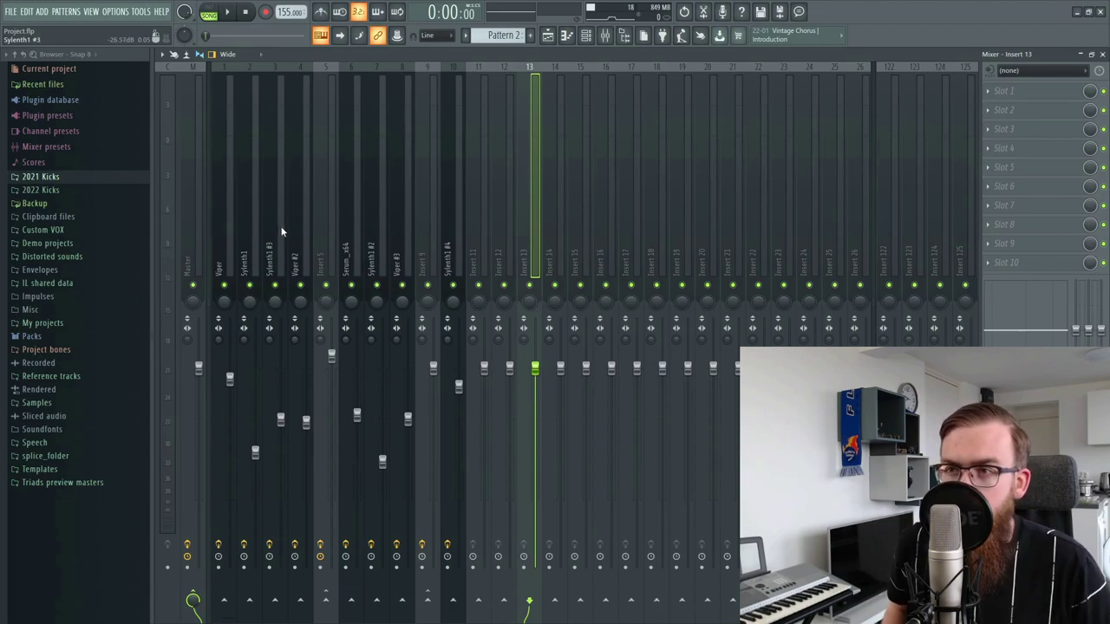
- Select lead inserts 5 through 9, then select the empty Insert 125 channel
left_click(326, 219)
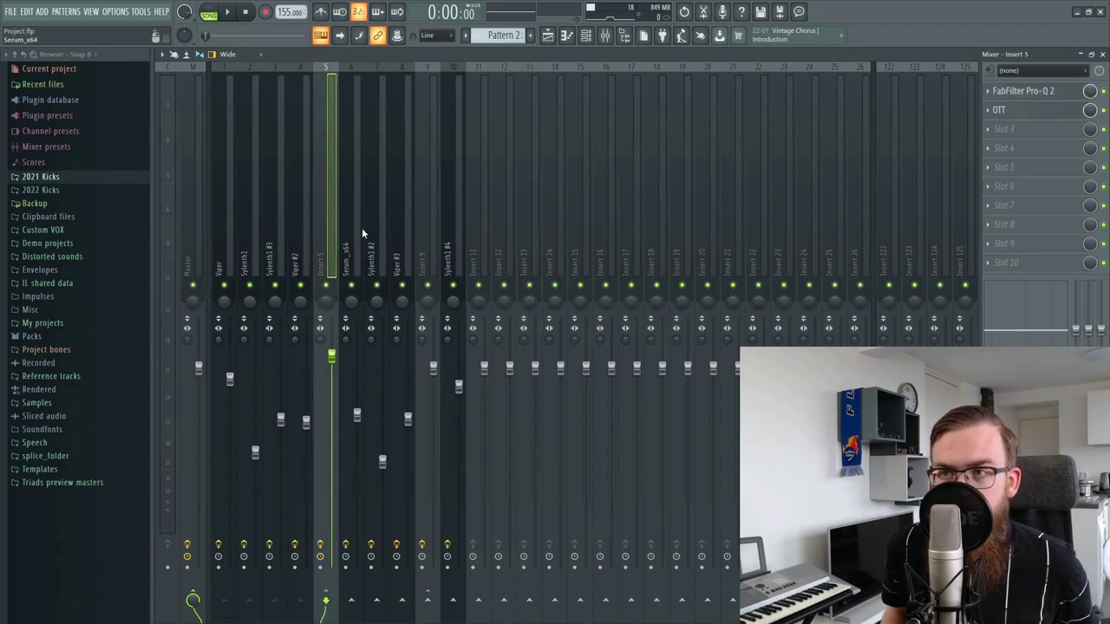
left_click(419, 247, "ctrl")
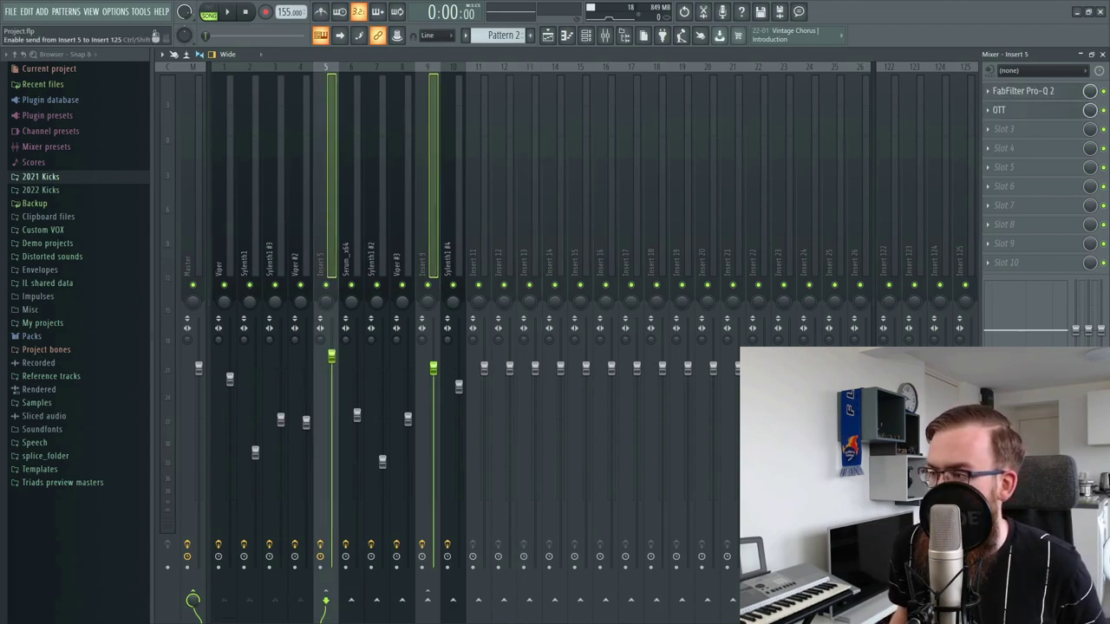
left_click(959, 205)
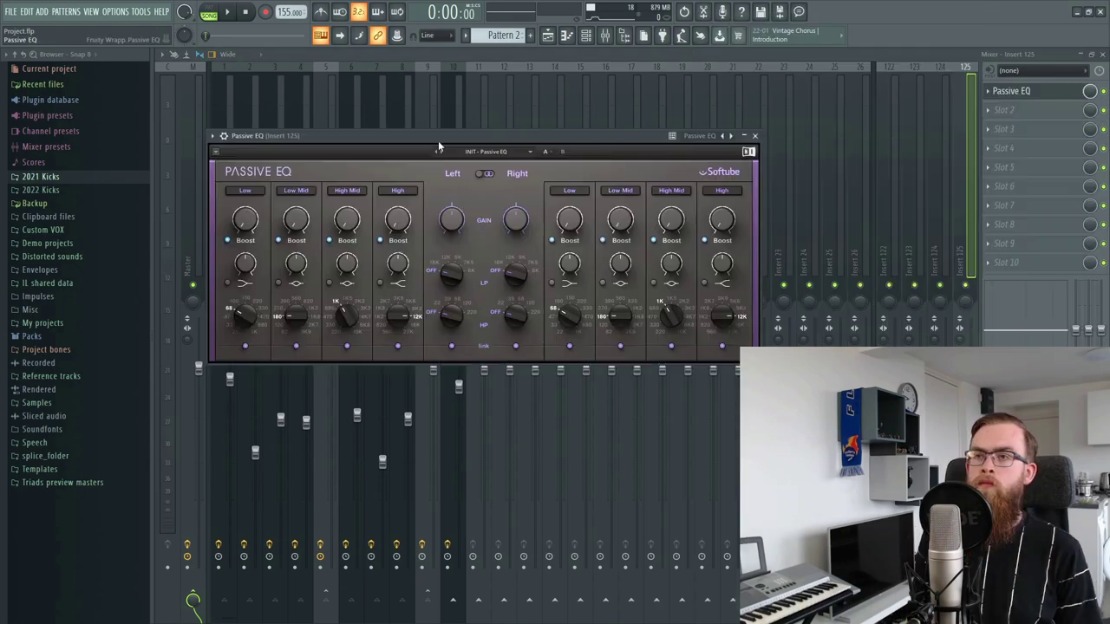
- Raise the Passive EQ's right-channel high boost to about 10 during playback
key("space")
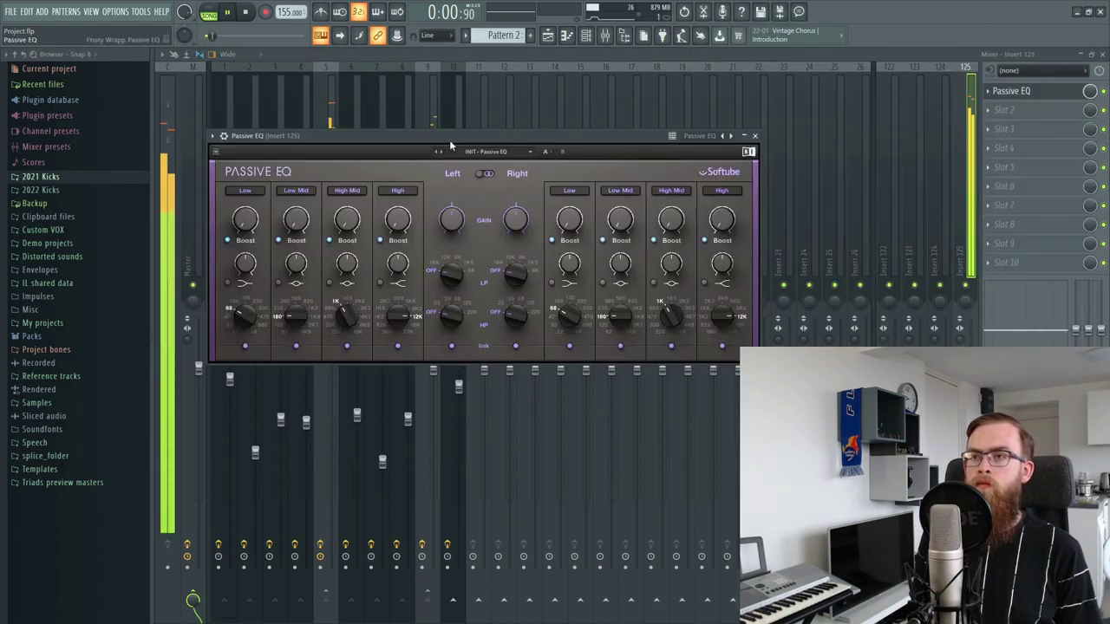
left_click_drag(465, 136, 465, 129)
left_click_drag(723, 205, 723, 200)
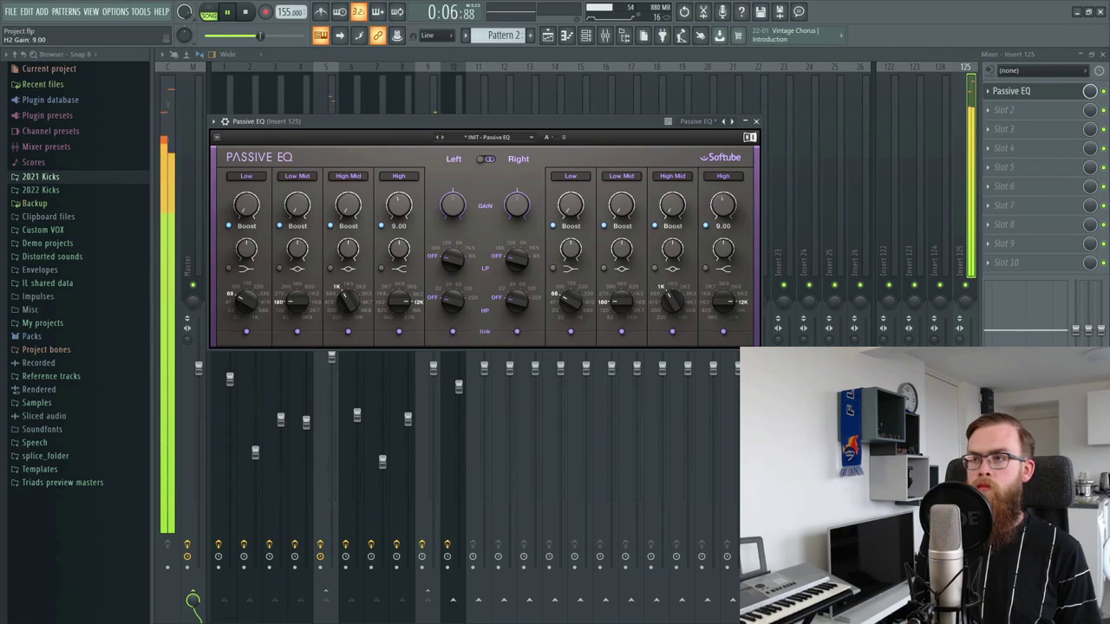
left_click_drag(723, 200, 723, 198)
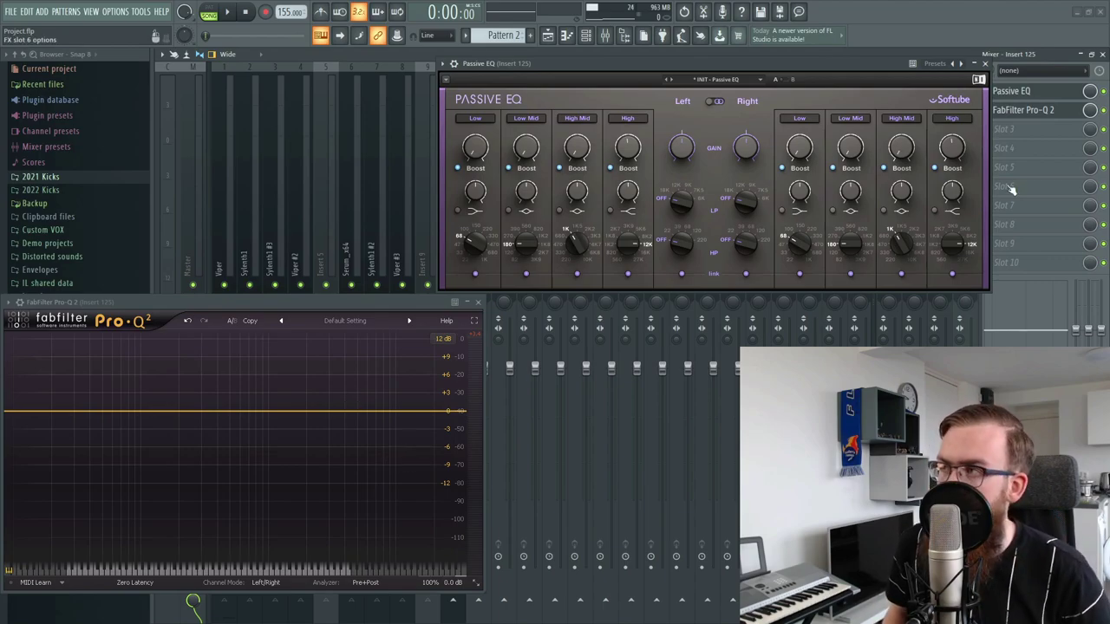
- Play the song to hear the EQ'd bus, then stop playback
key("space")
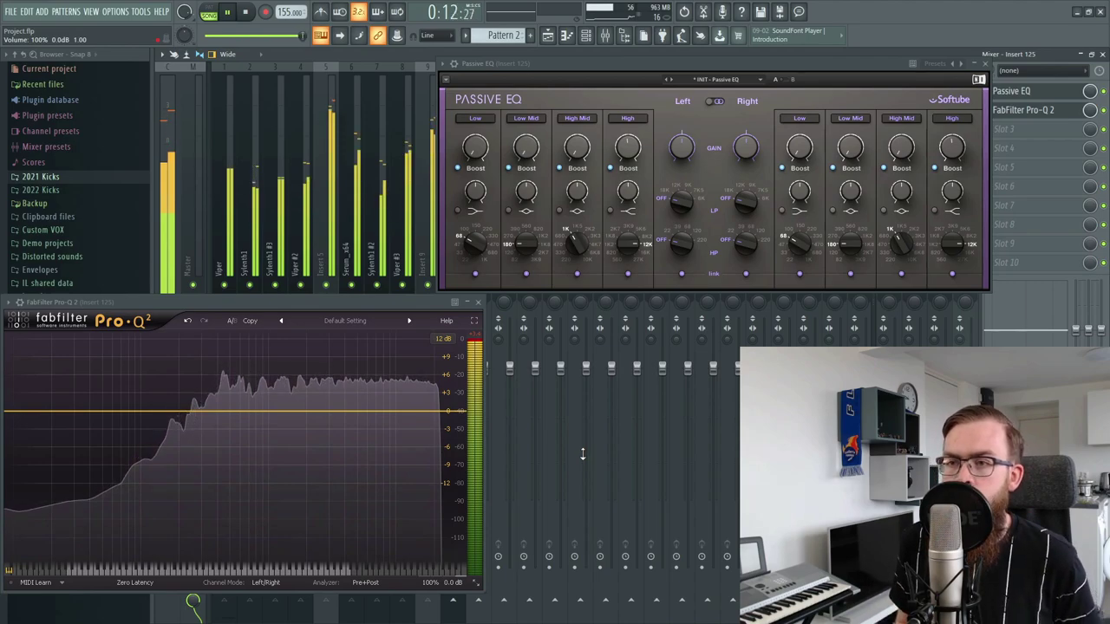
key("space")
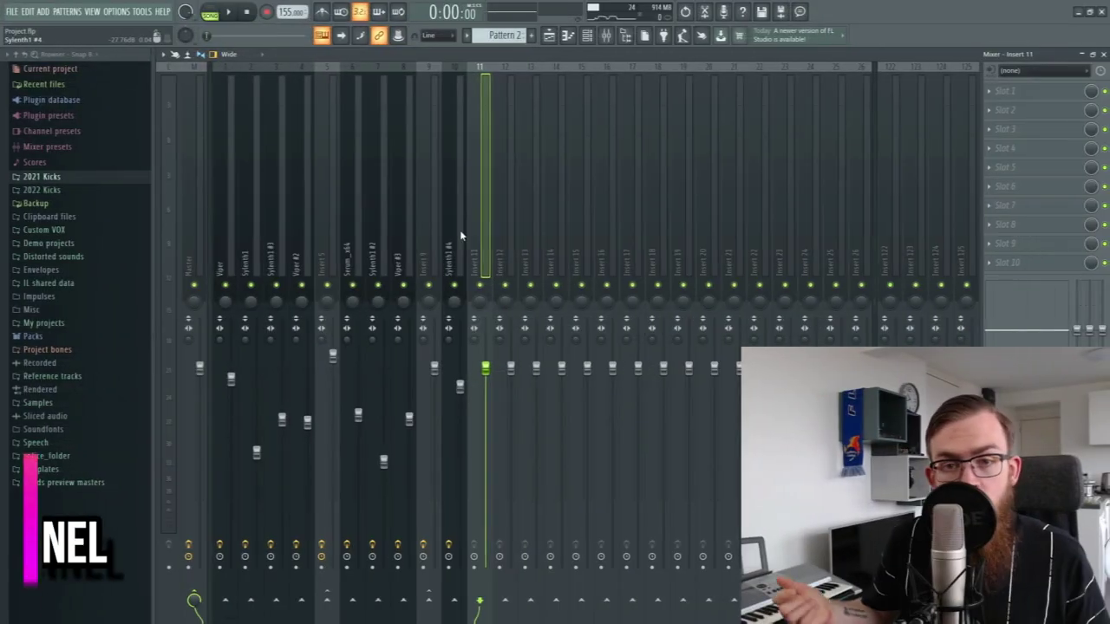
- Pick ValhallaRoom from the plugin list for Insert 11's Slot 1
left_click(997, 92)
mouse_move(998, 102)
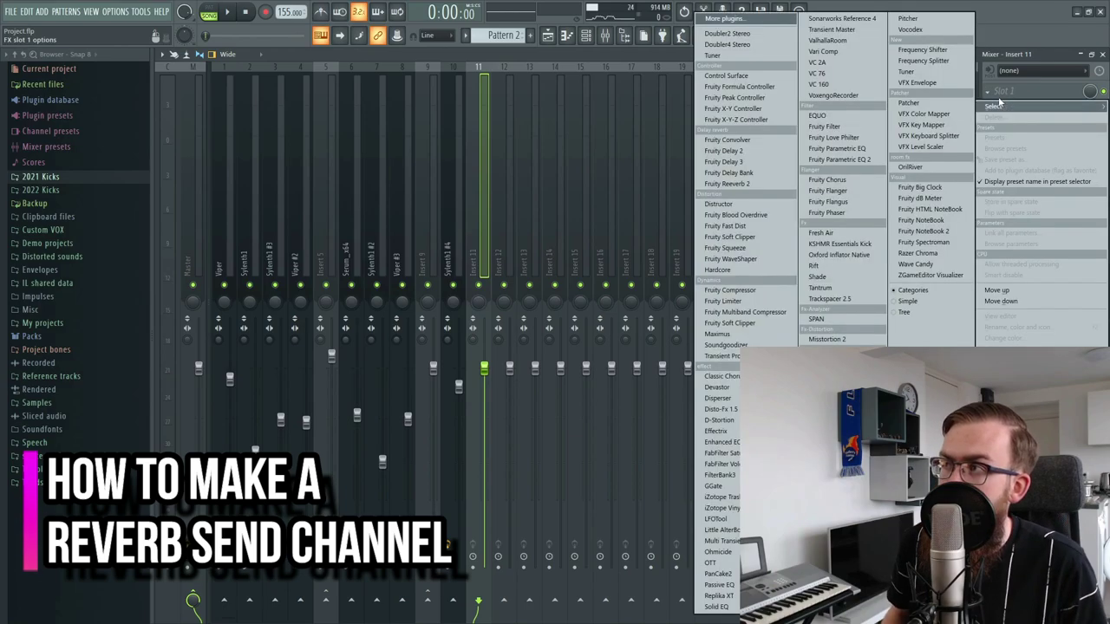
left_click(827, 40)
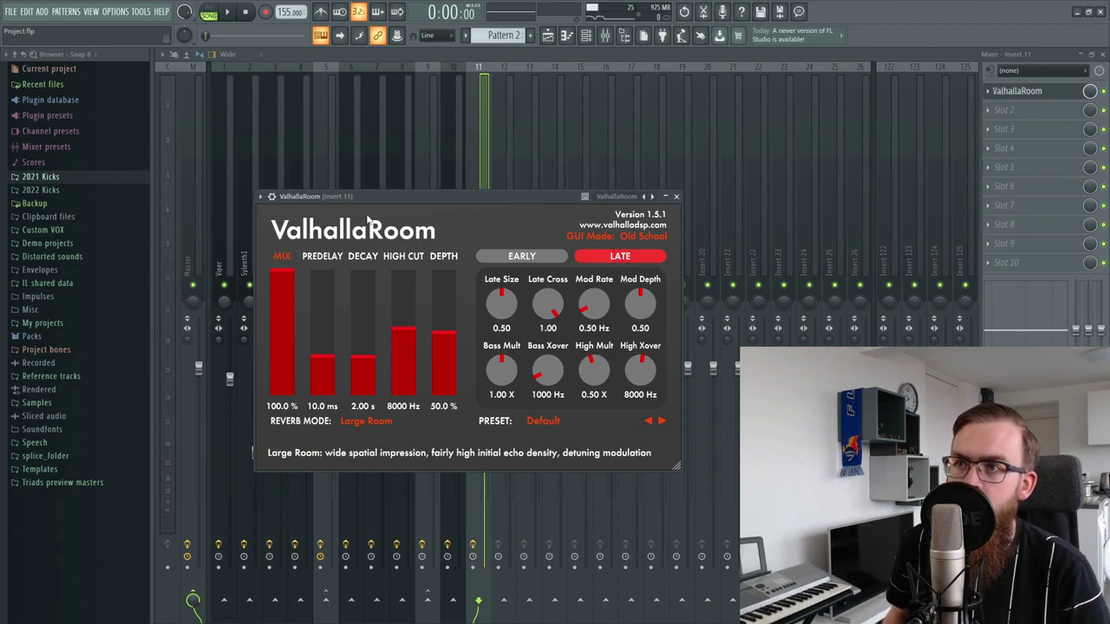
- Drag ValhallaRoom's predelay slider from 10 ms up to about 181 ms
left_click_drag(379, 199, 421, 187)
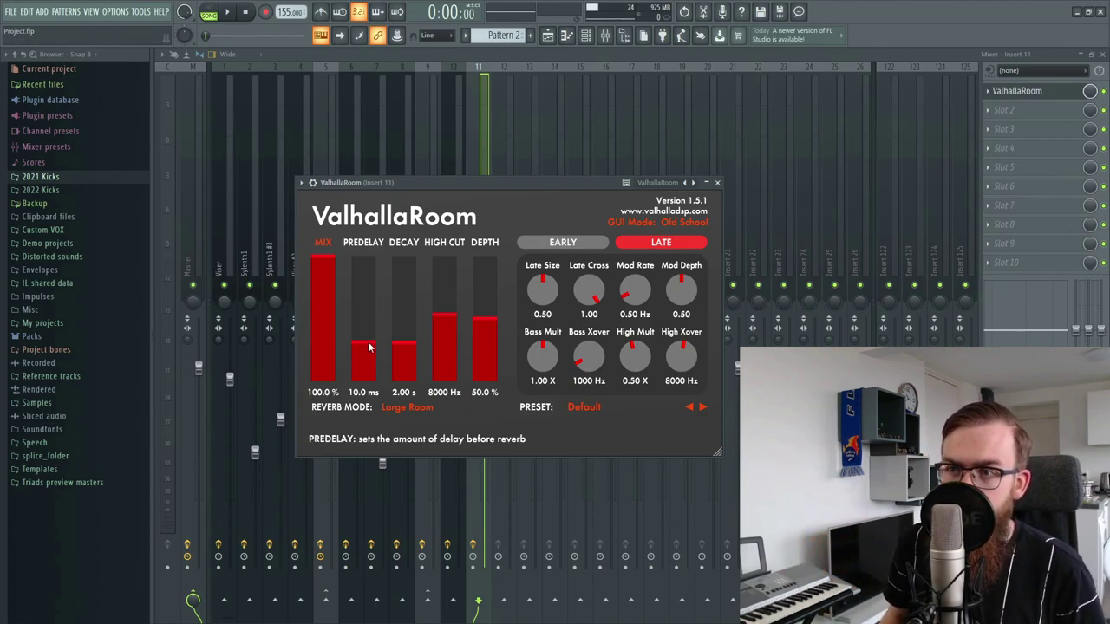
left_click_drag(368, 348, 366, 288)
- In the playlist, place the song position early in bar 1
left_click(547, 35)
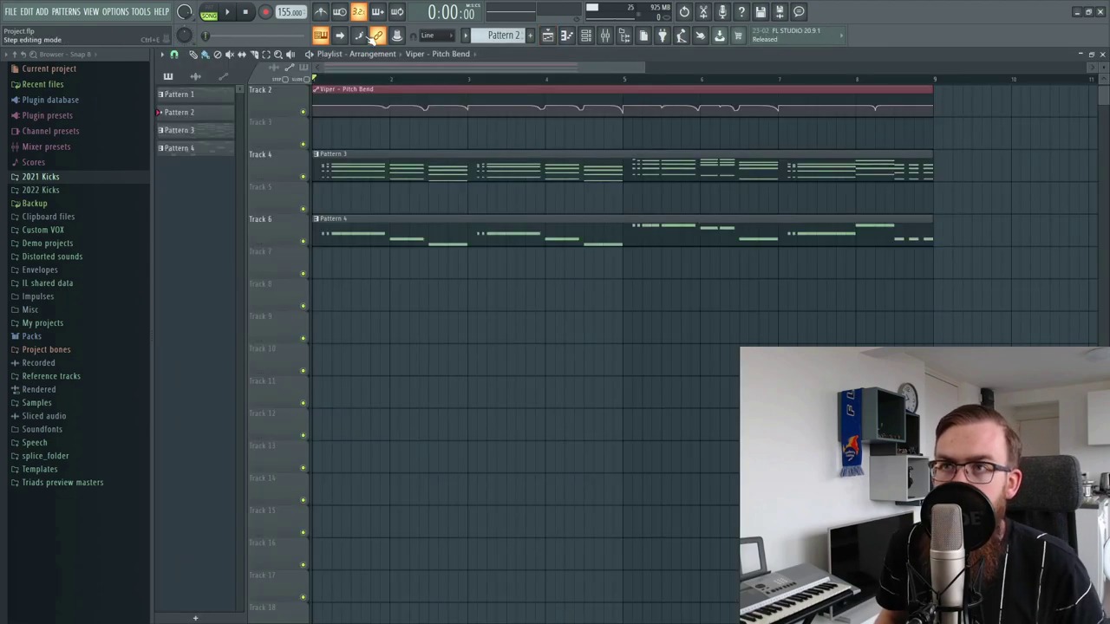
scroll(329, 80, "up", 2)
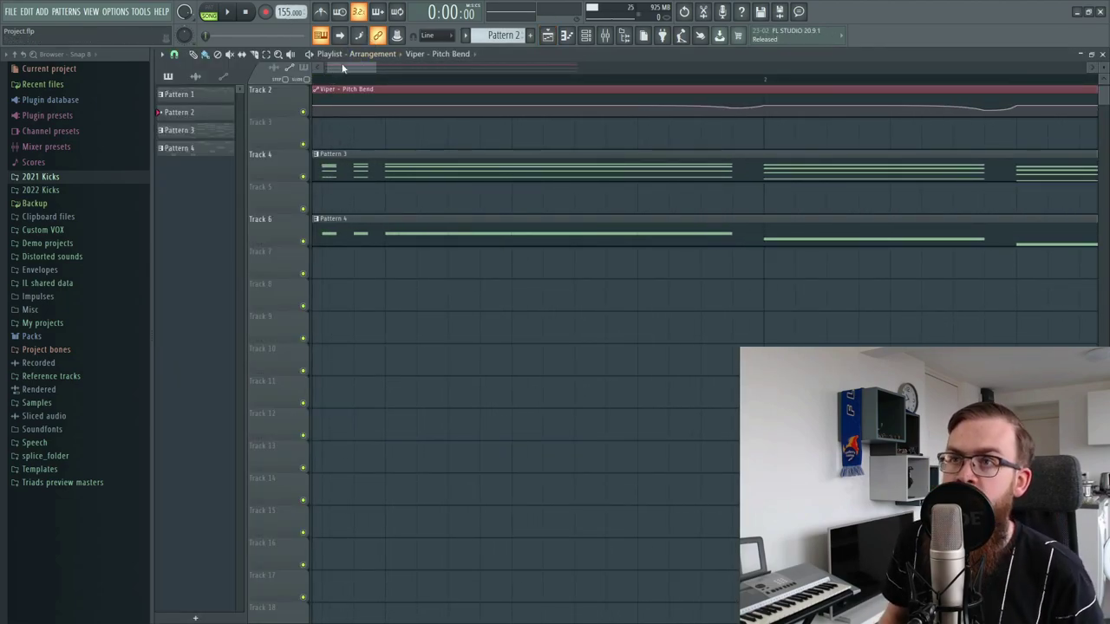
scroll(391, 86, "up", 1)
left_click(438, 79)
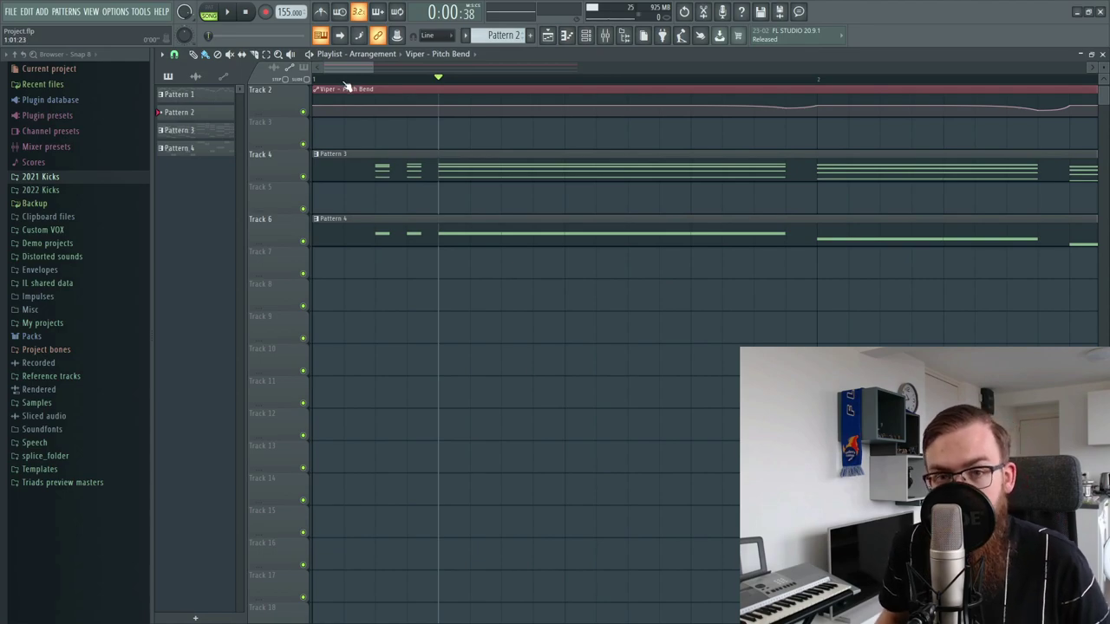
- Reopen ValhallaRoom on Insert 11 and enter a predelay of 190 ms
left_click(604, 34)
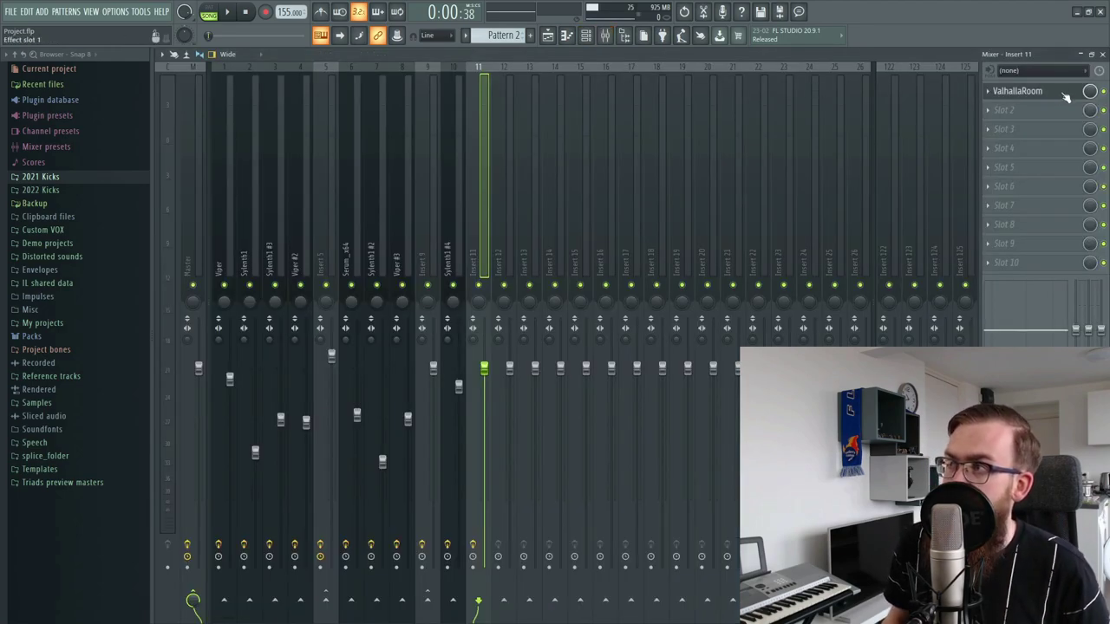
left_click(1016, 91)
left_click(359, 393)
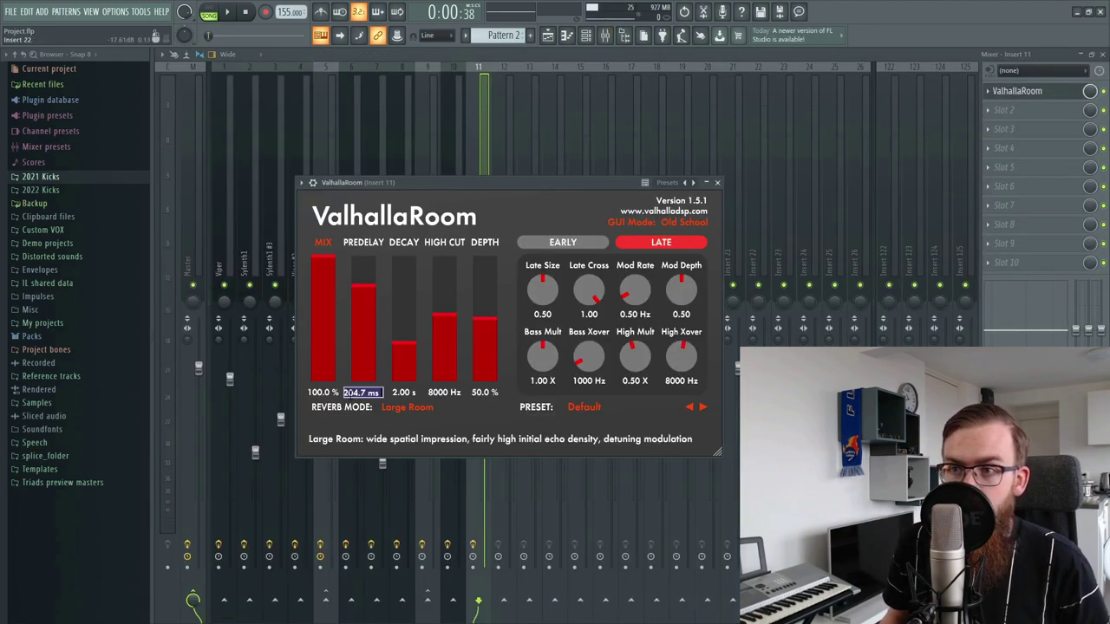
type("190")
key("Return")
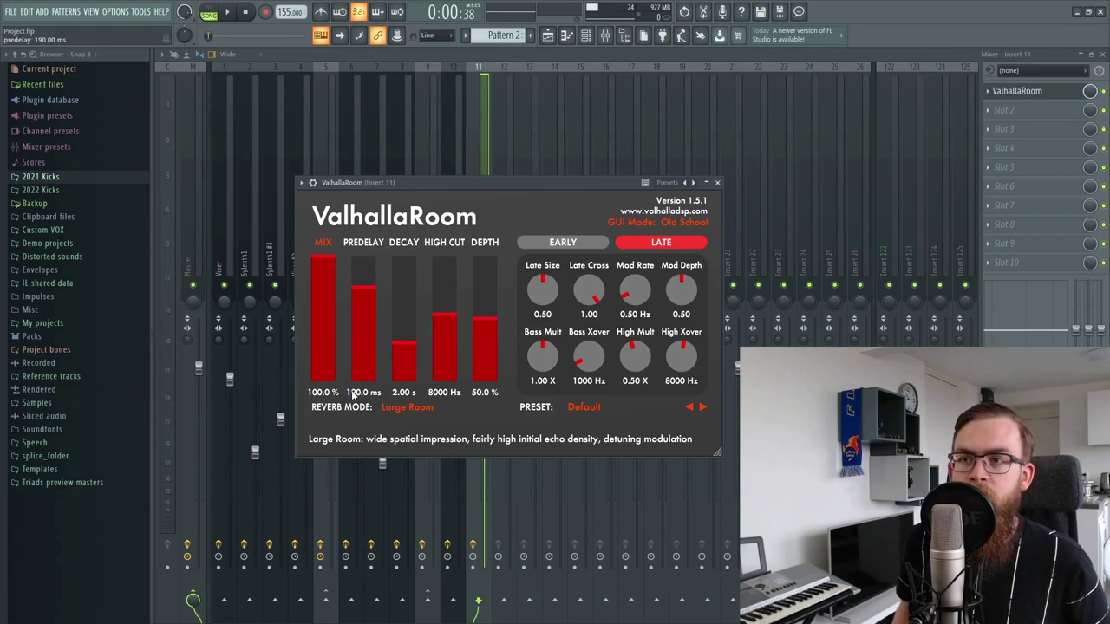
- Lower the project tempo from 155 to 150 BPM, then return to ValhallaRoom
left_click(547, 35)
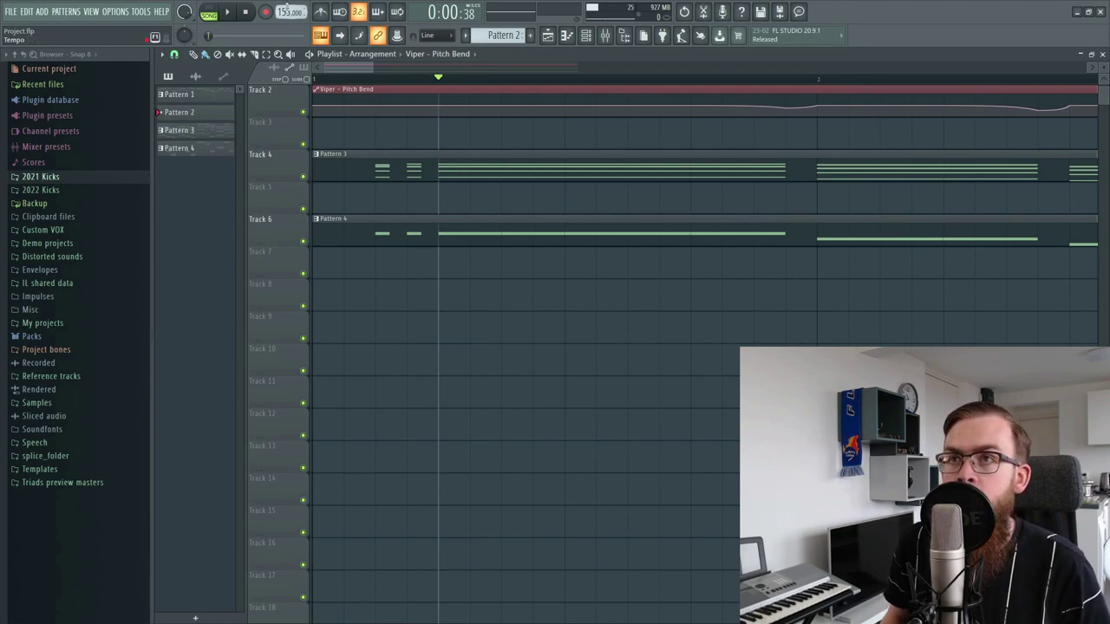
scroll(289, 12, "down", 1)
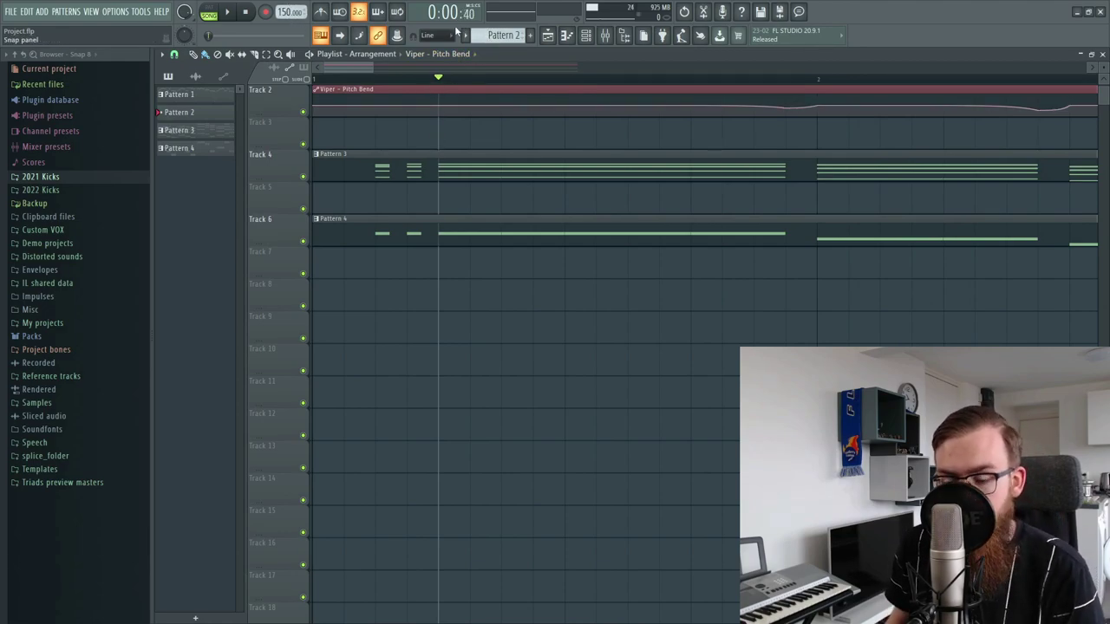
left_click(624, 35)
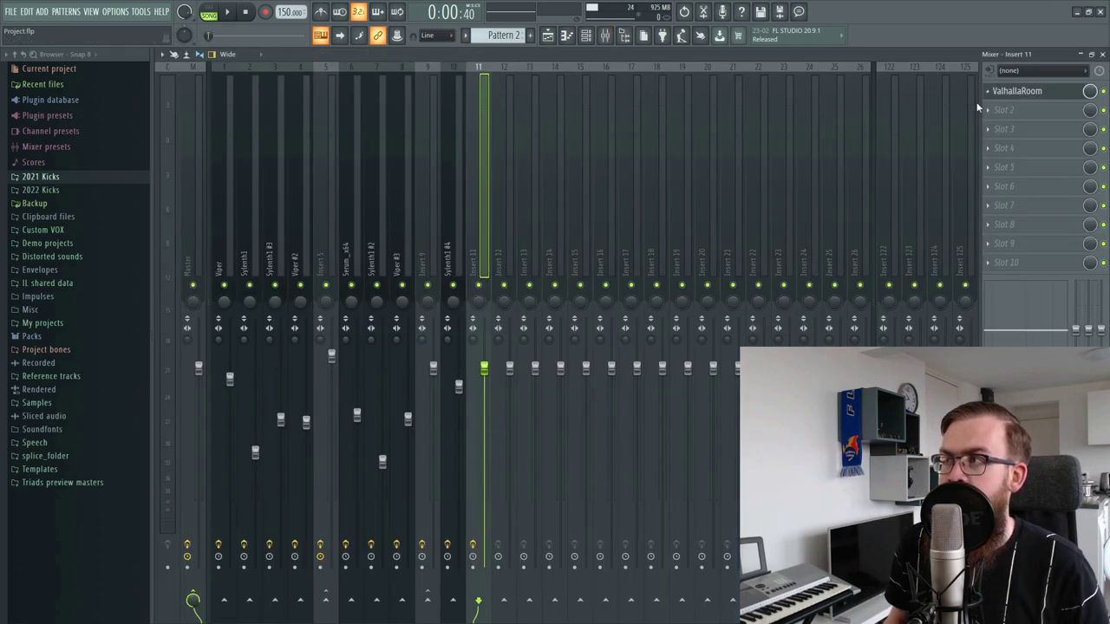
left_click(1028, 98)
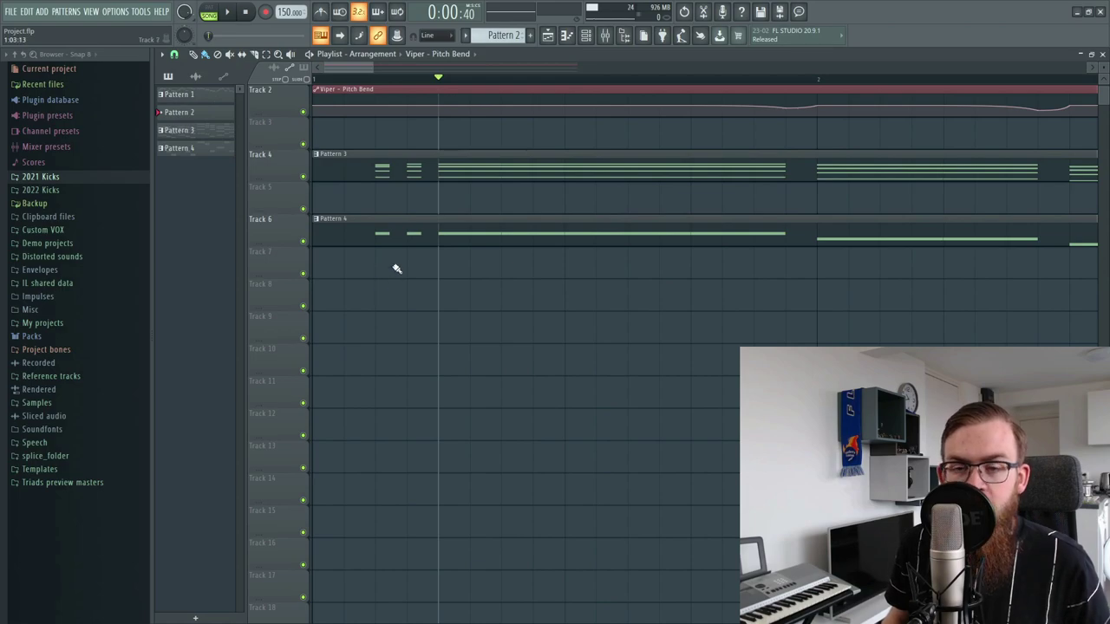
scroll(425, 83, "down", 3)
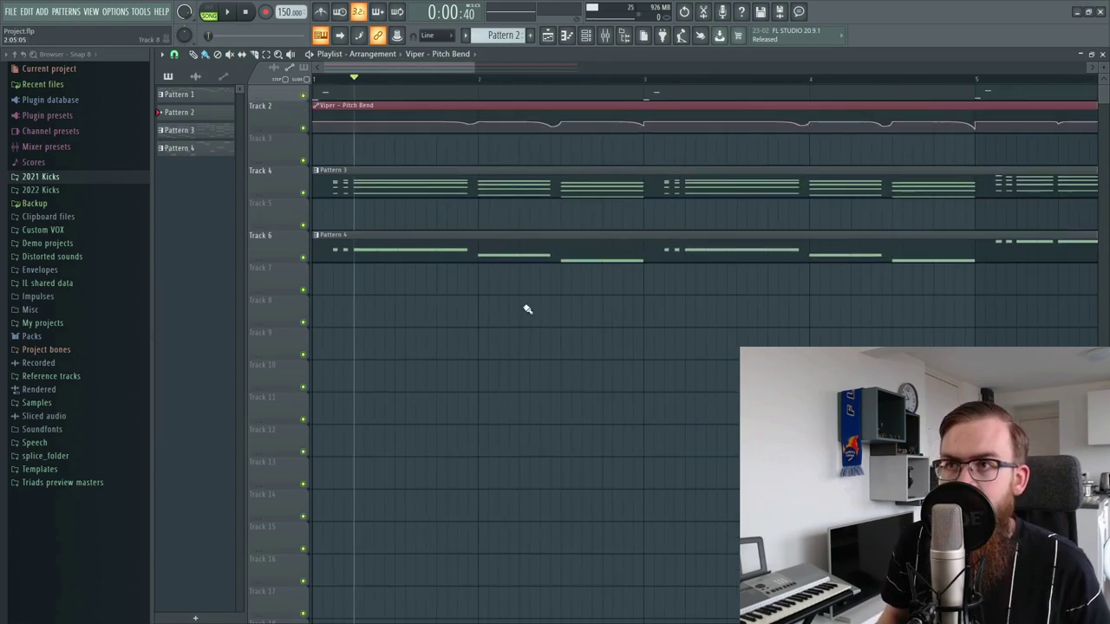
scroll(525, 312, "up", 1)
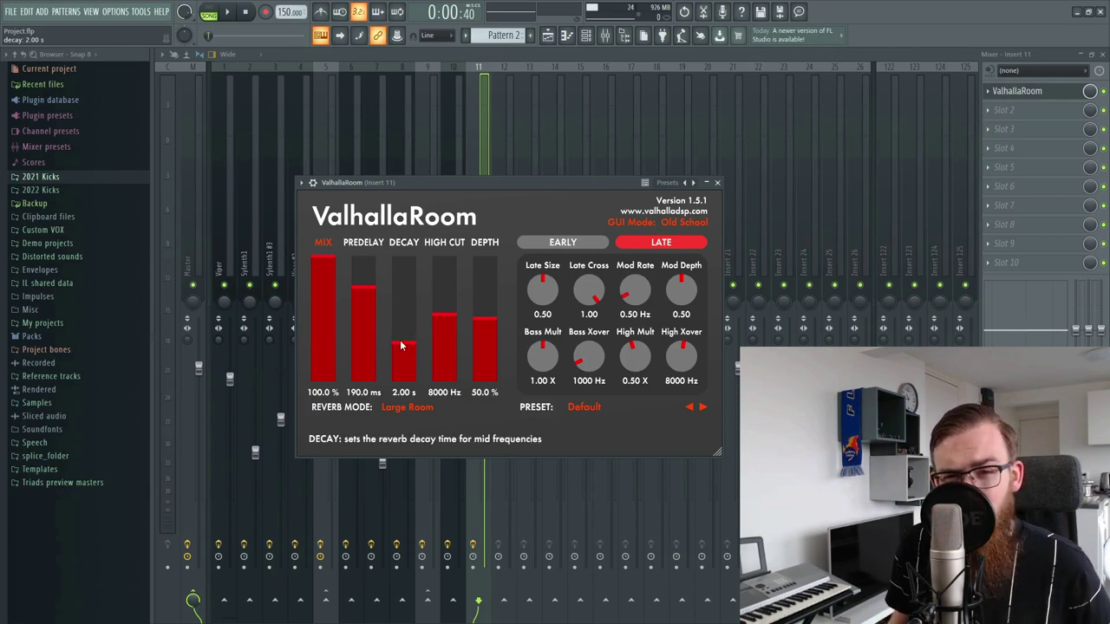
- Lengthen ValhallaRoom's decay to 7.65 s and raise its depth to 100%
left_click_drag(400, 345, 402, 325)
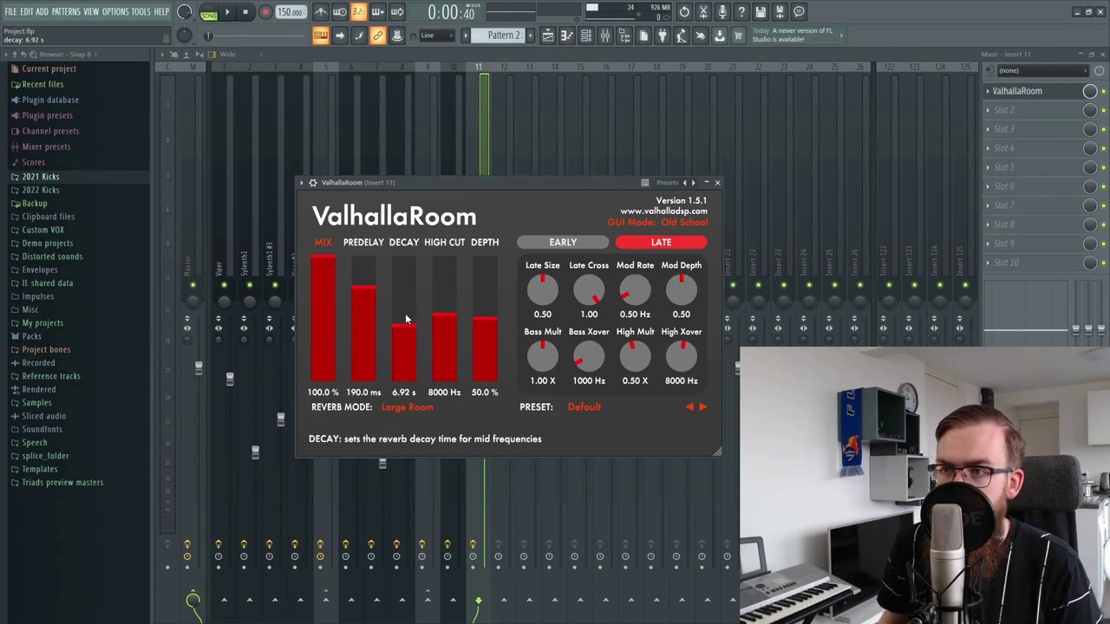
left_click_drag(411, 330, 411, 326)
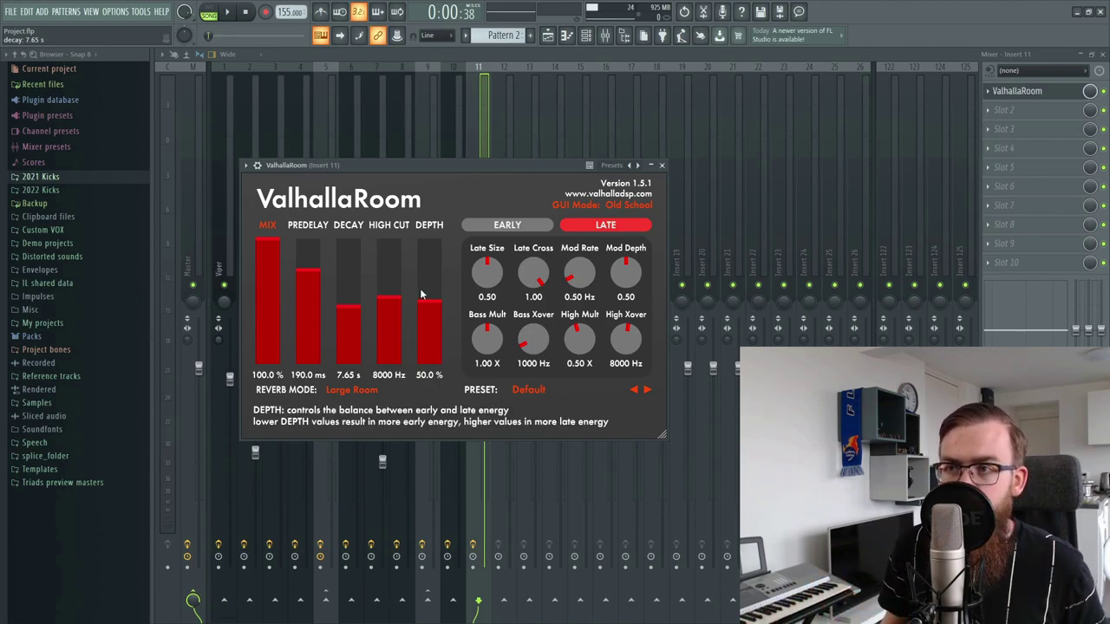
left_click_drag(428, 299, 429, 241)
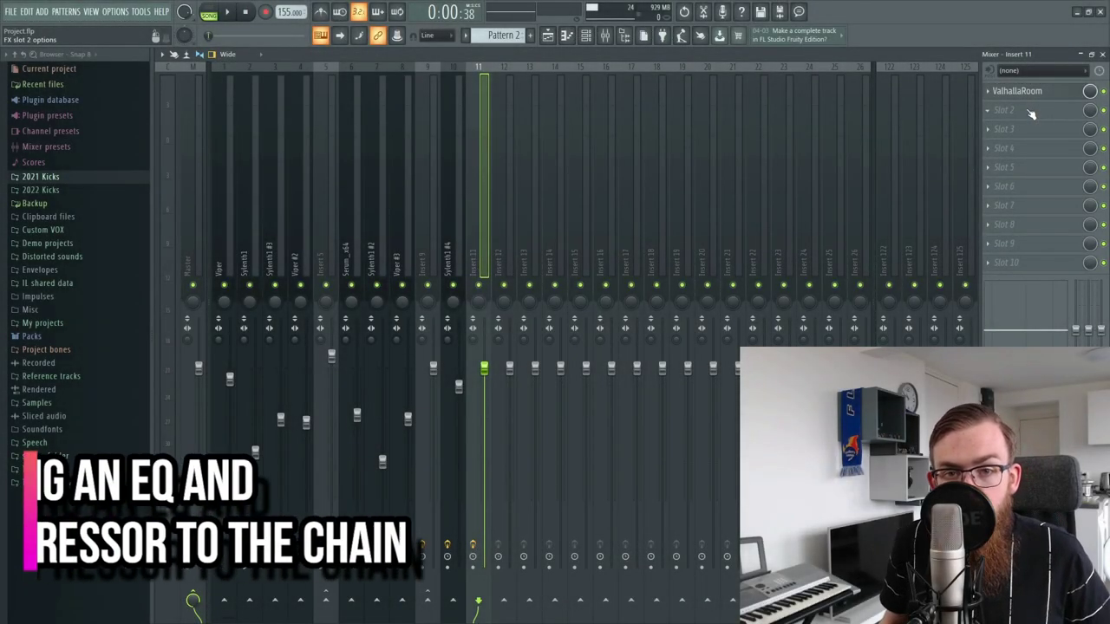
- Load FabFilter Pro-Q 2 on Insert 11 and create a Low Cut band
left_click(1027, 110)
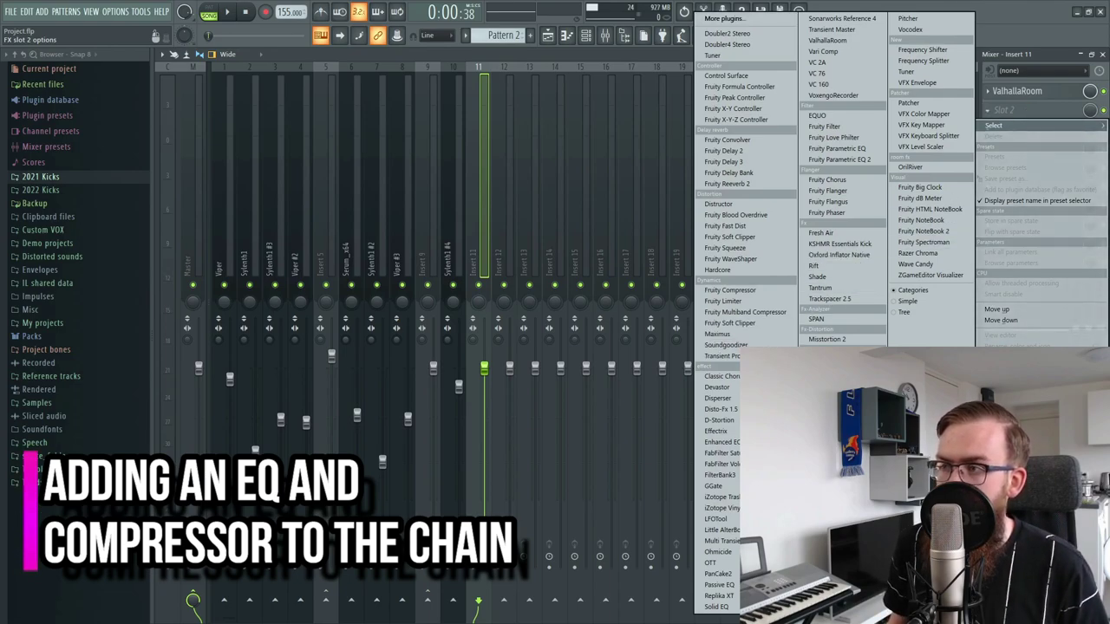
left_click(832, 381)
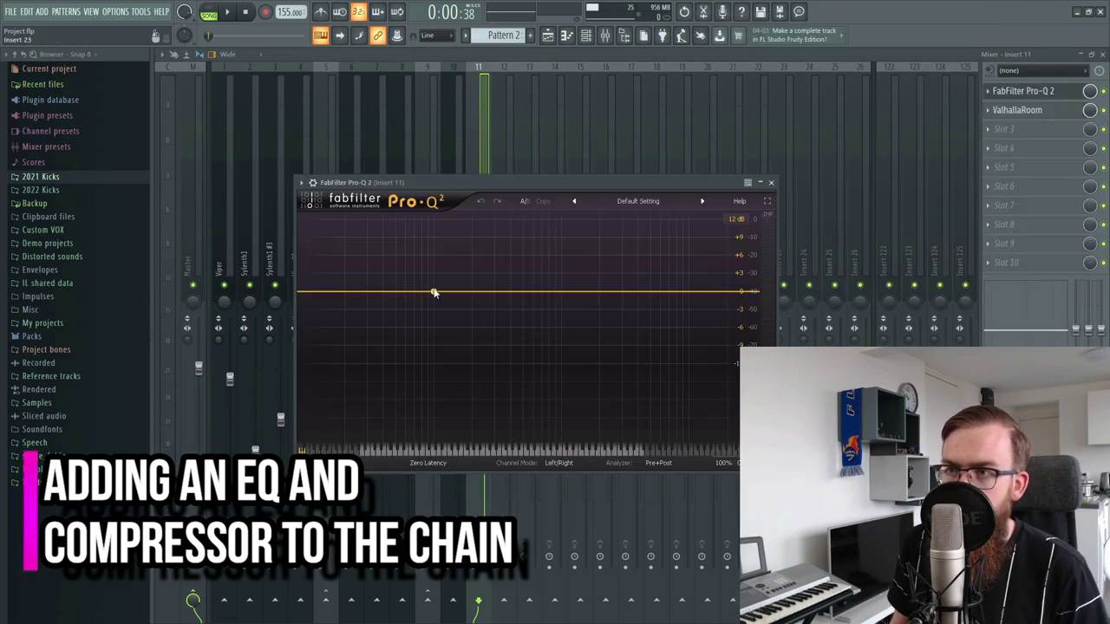
left_click_drag(432, 292, 483, 293)
left_click(335, 407)
left_click(343, 448)
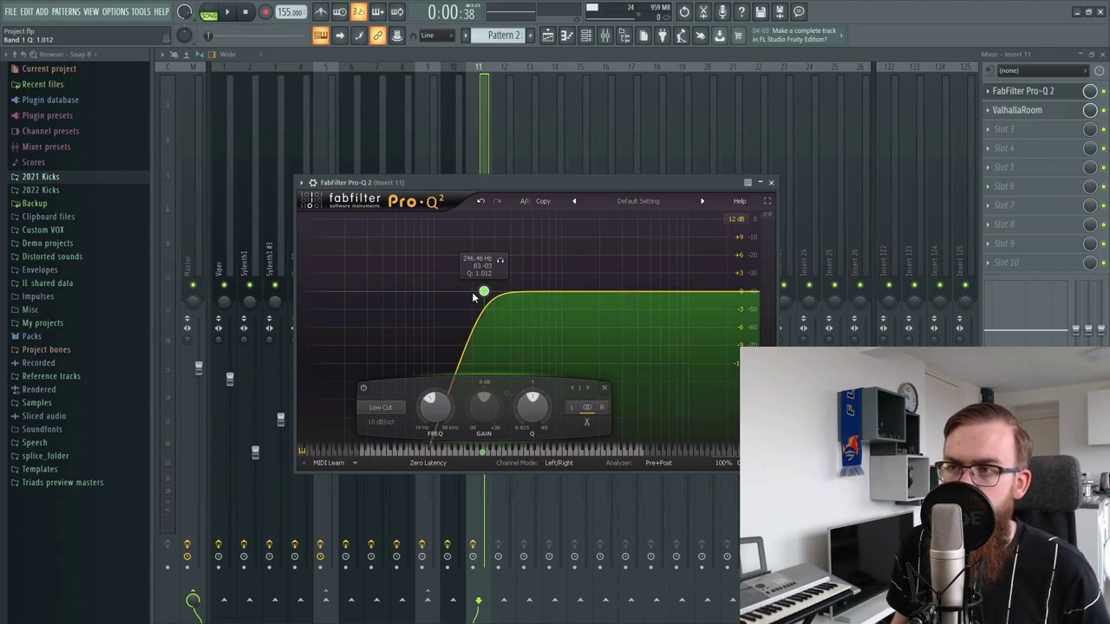
- Set the low cut to about 241 Hz with a 24 dB/oct slope
scroll(482, 294, "up", 1)
scroll(485, 297, "down", 1)
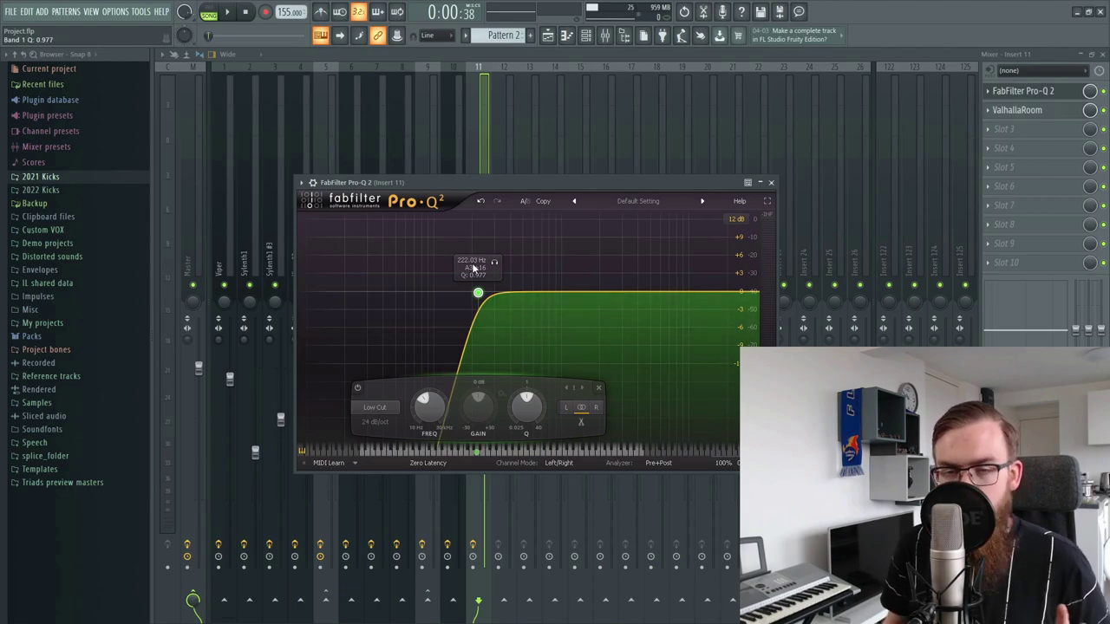
left_click_drag(478, 295, 482, 295)
scroll(482, 296, "down", 1)
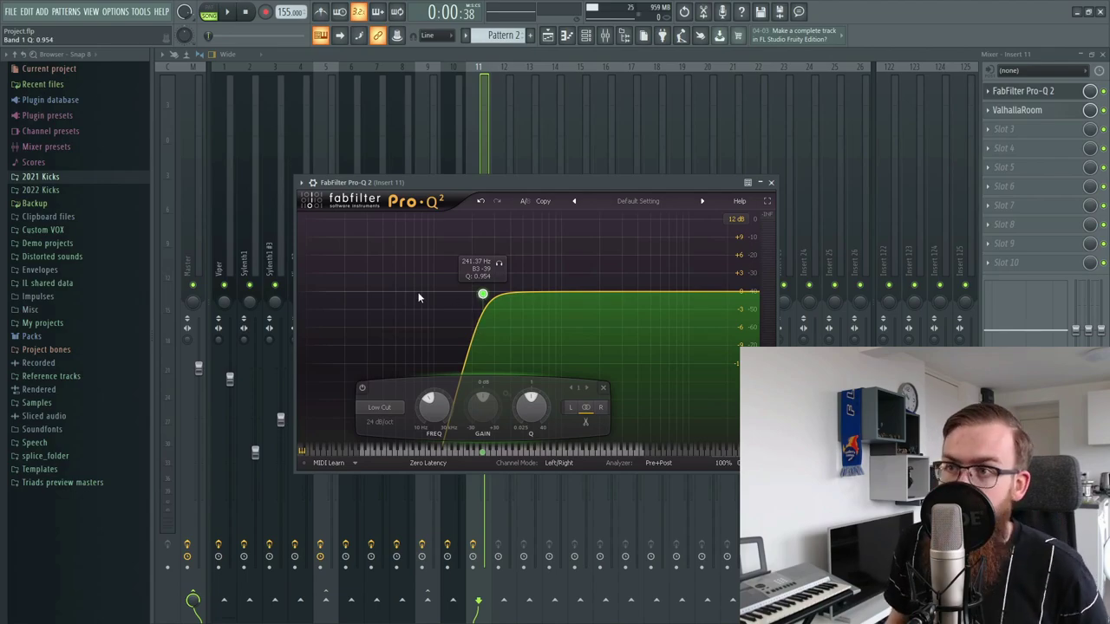
left_click(771, 182)
left_click(1021, 137)
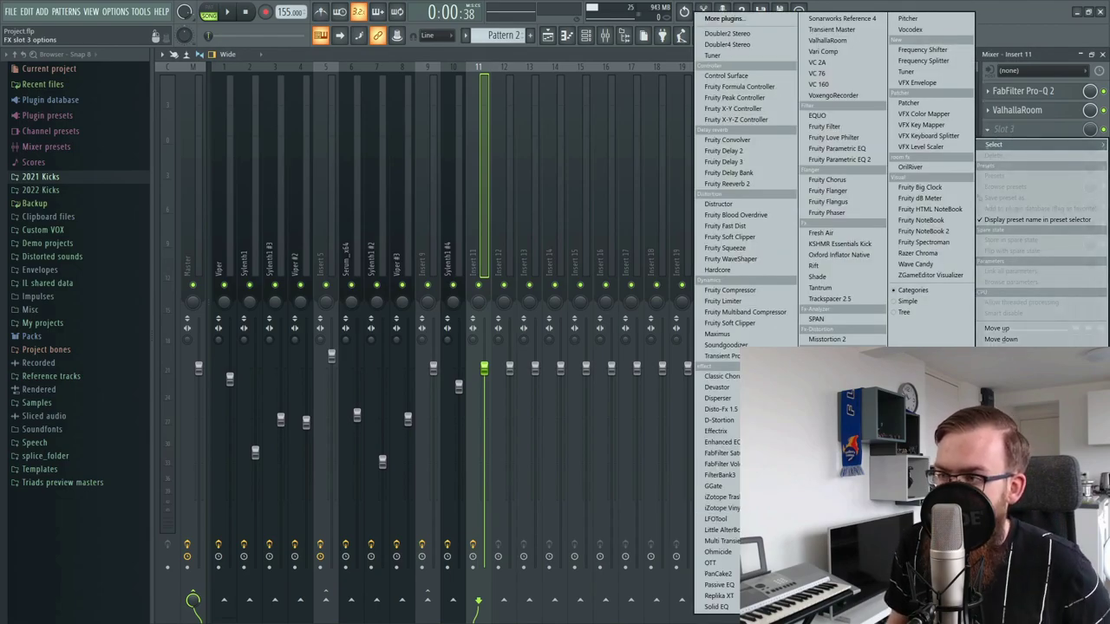
- Load FabFilter Pro-C into Insert 11's third slot and start playback
left_click(832, 373)
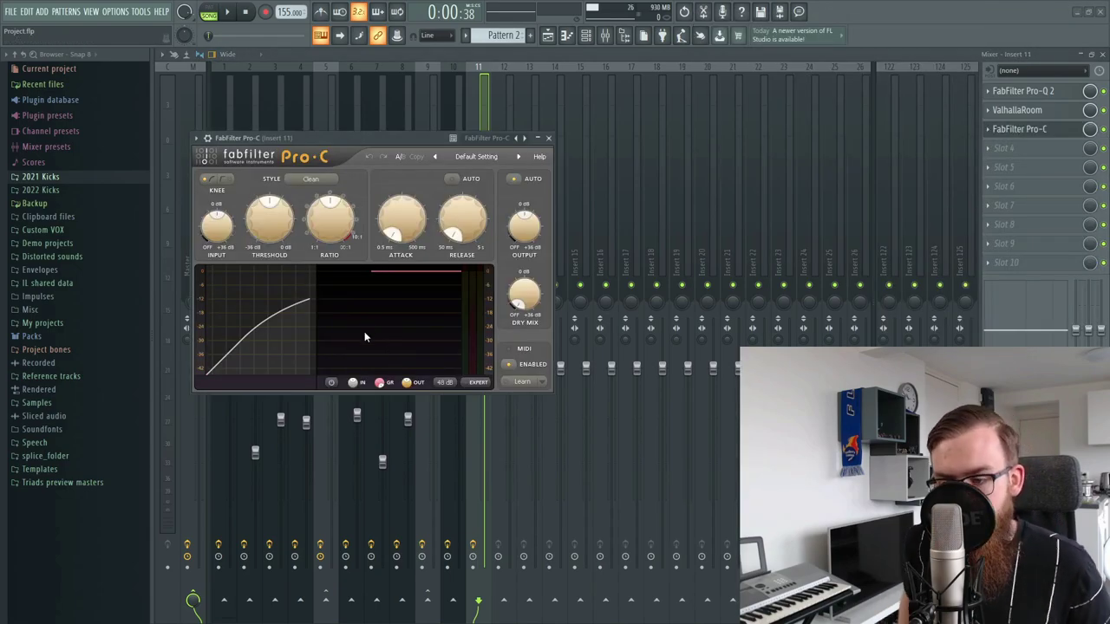
mouse_move(364, 337)
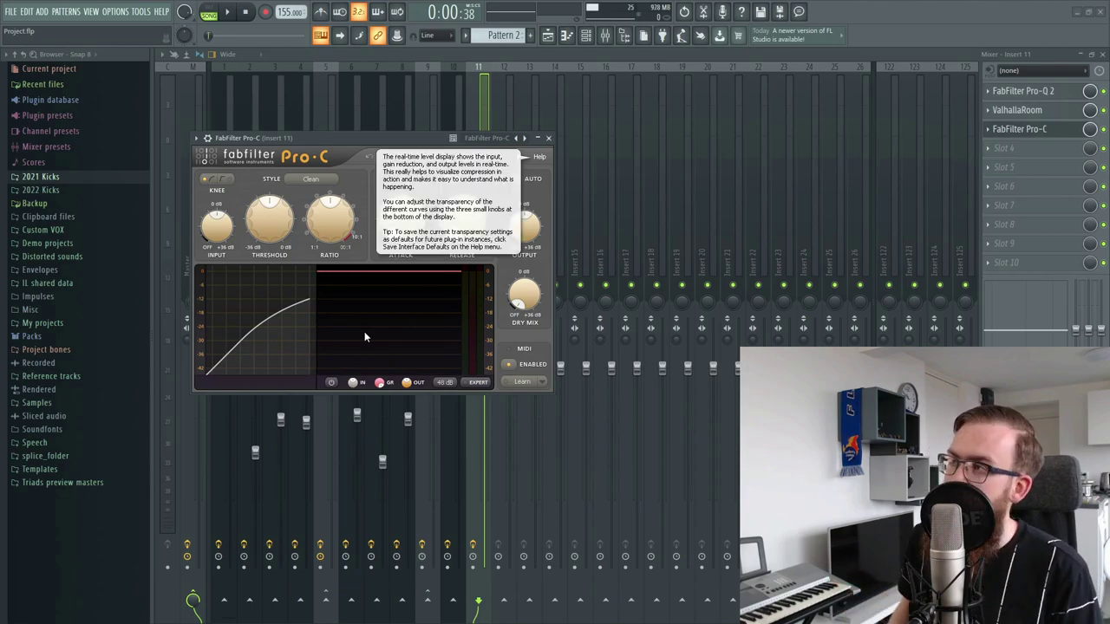
left_click(1076, 133)
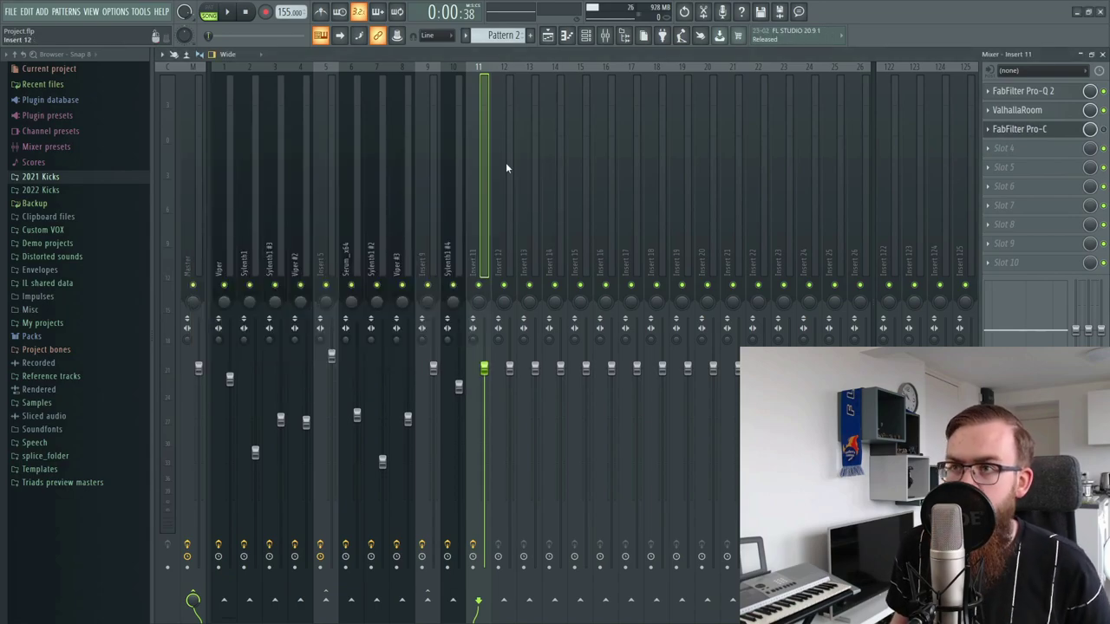
left_click(965, 217)
left_click(484, 206)
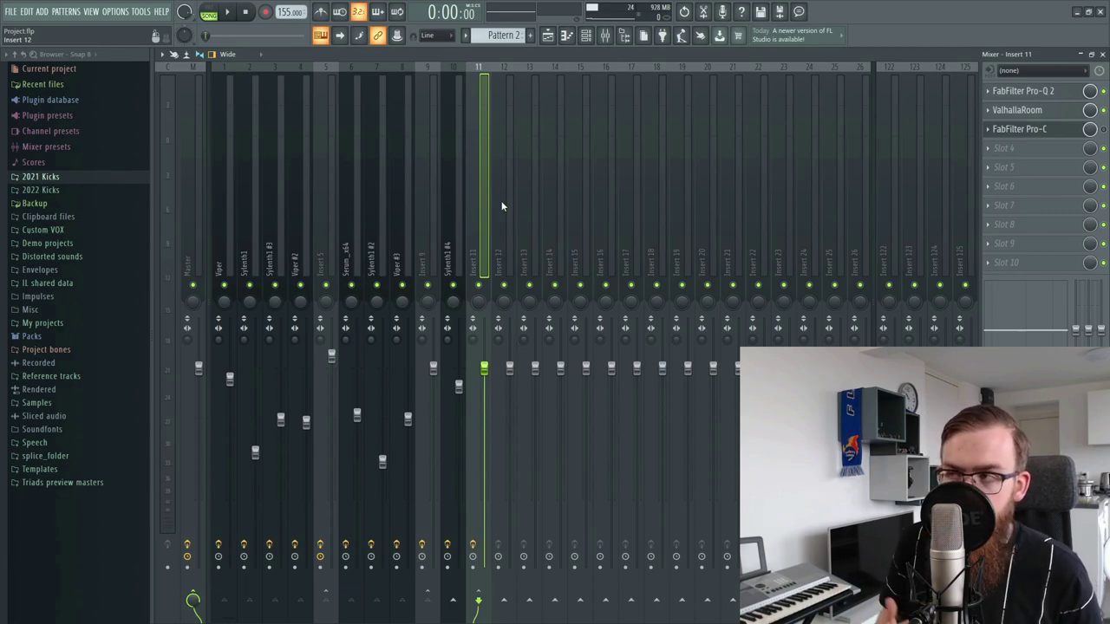
key("space")
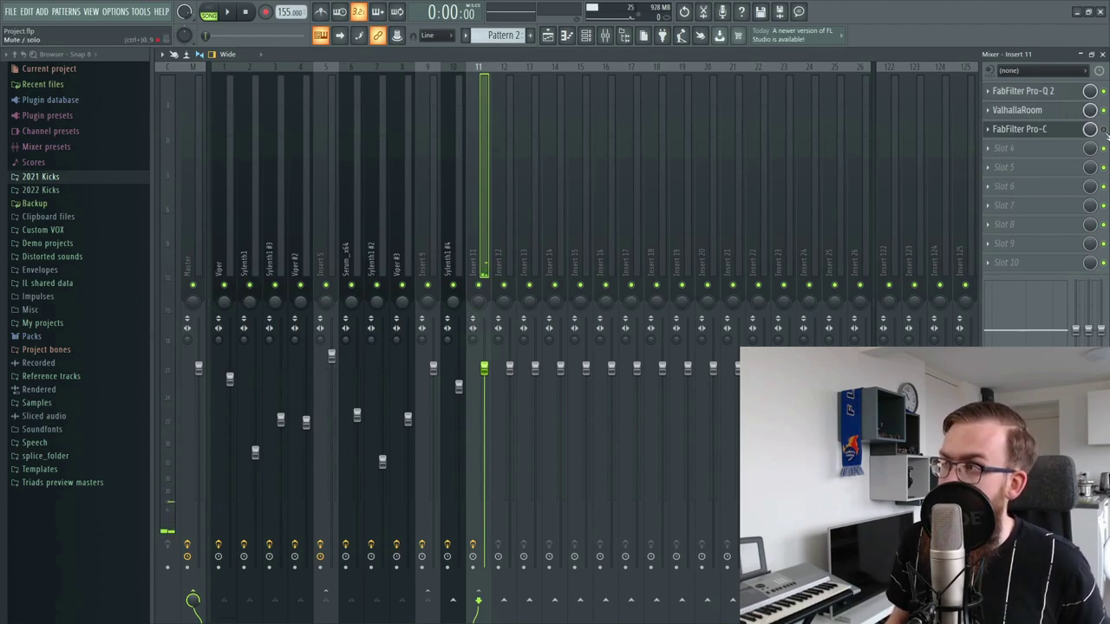
- Lower Pro-C's threshold and raise its output to about +0.65 dB while listening
left_click(1023, 129)
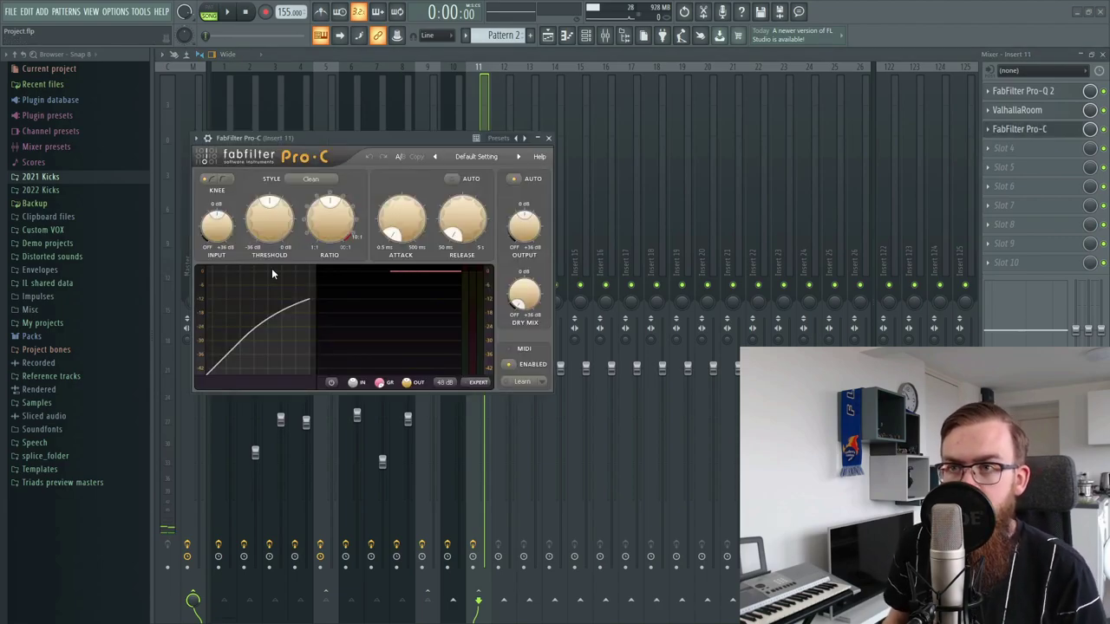
left_click_drag(260, 245, 261, 286)
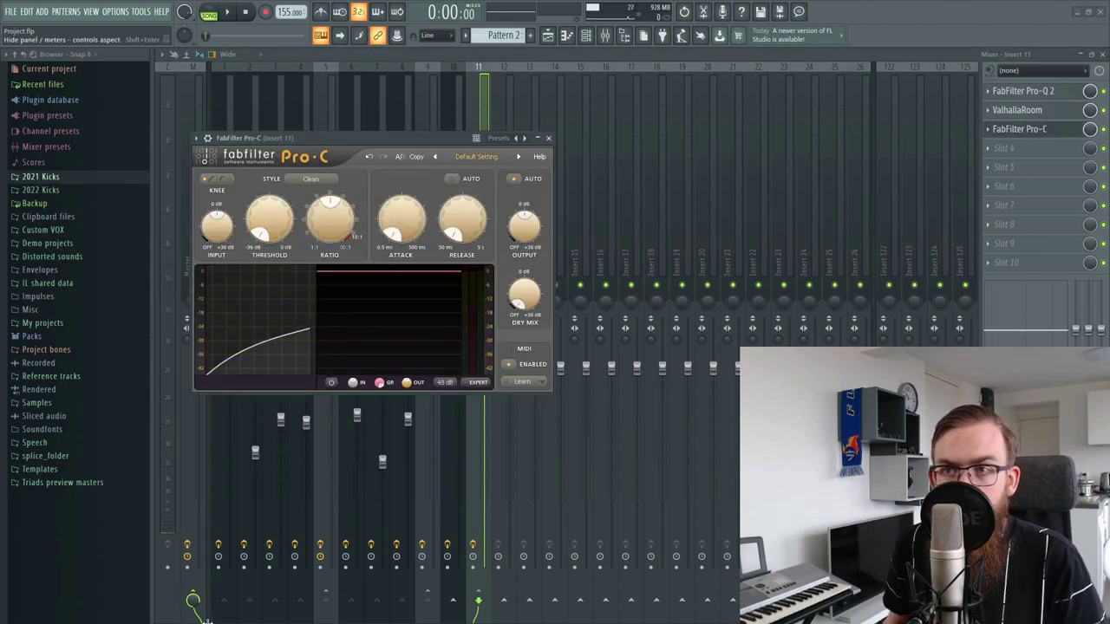
left_click_drag(523, 240, 524, 235)
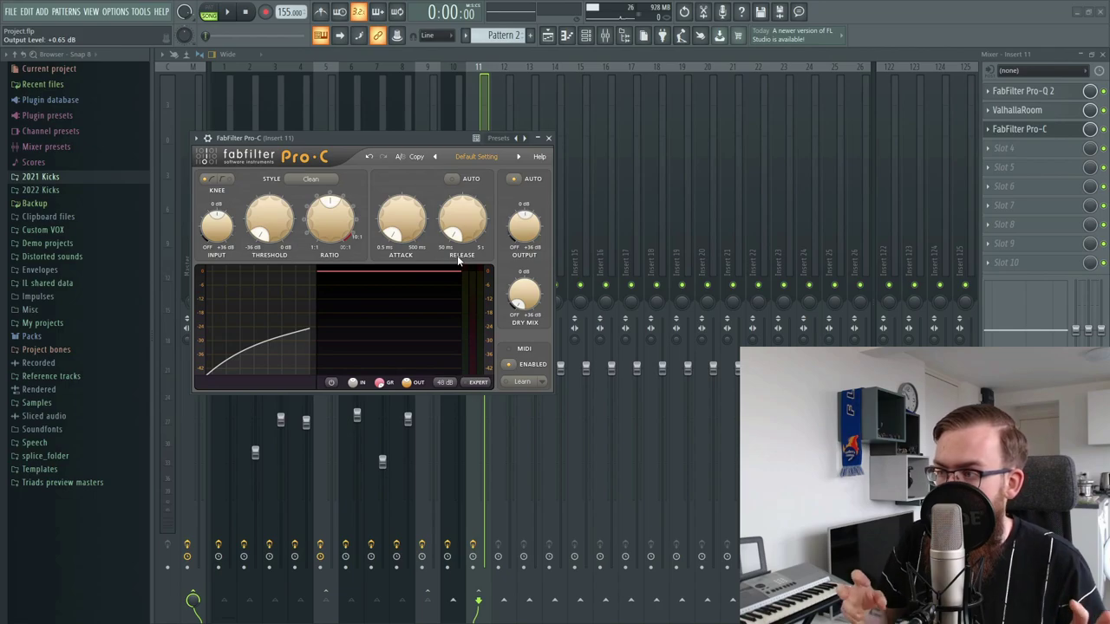
key("space")
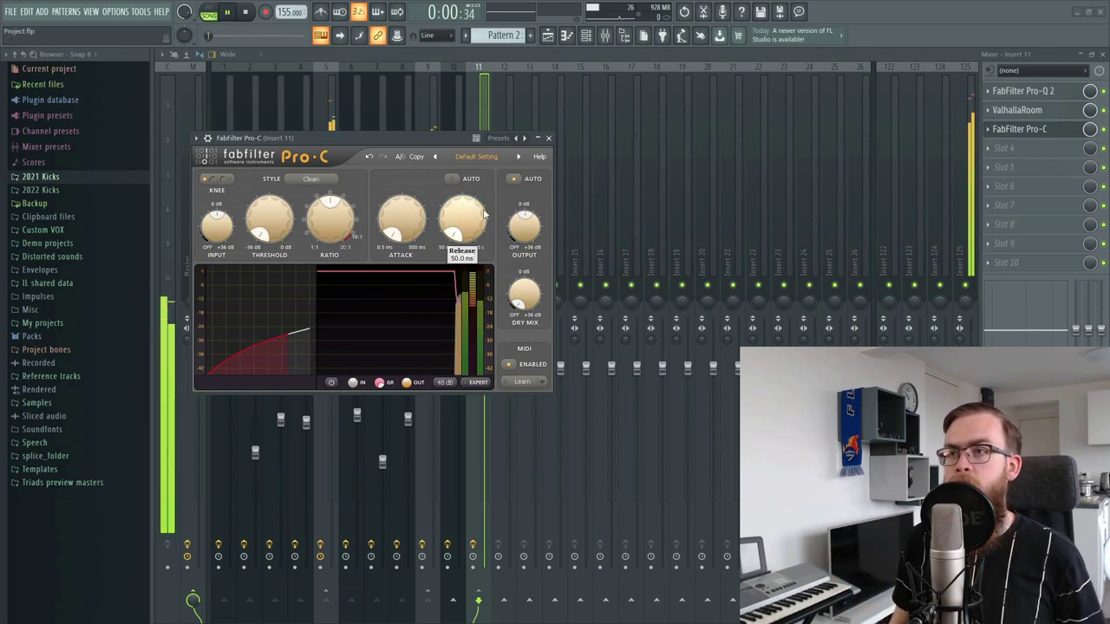
left_click(548, 138)
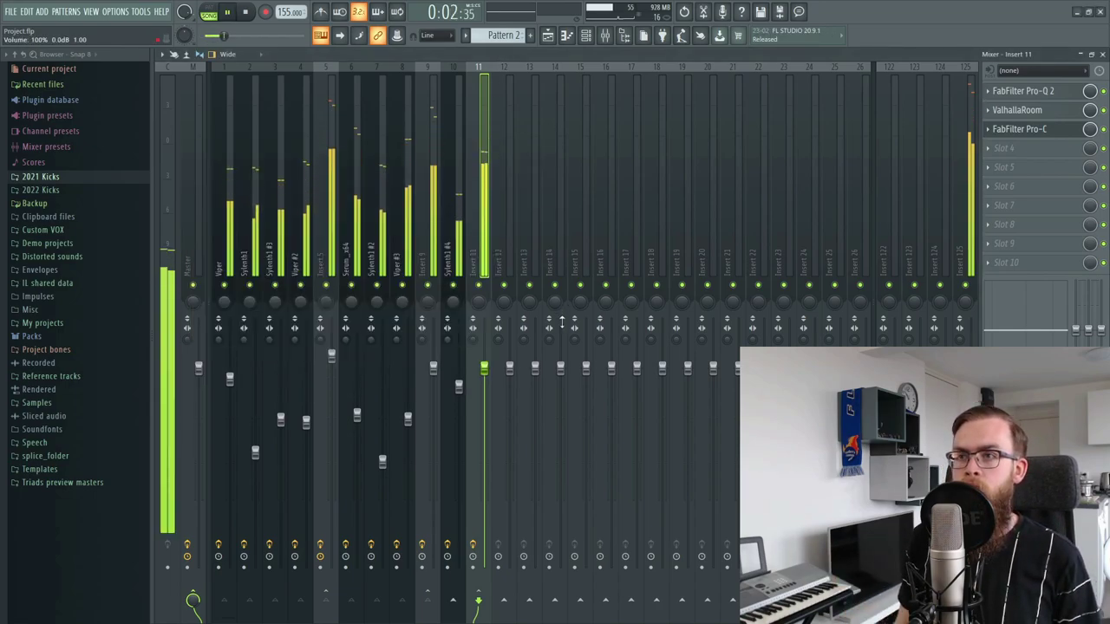
- Stop playback and review Insert 11's Fruity Compressor (−36.9 dB, 2.7:1, 7.9 dB gain) against Pro-C
key("space")
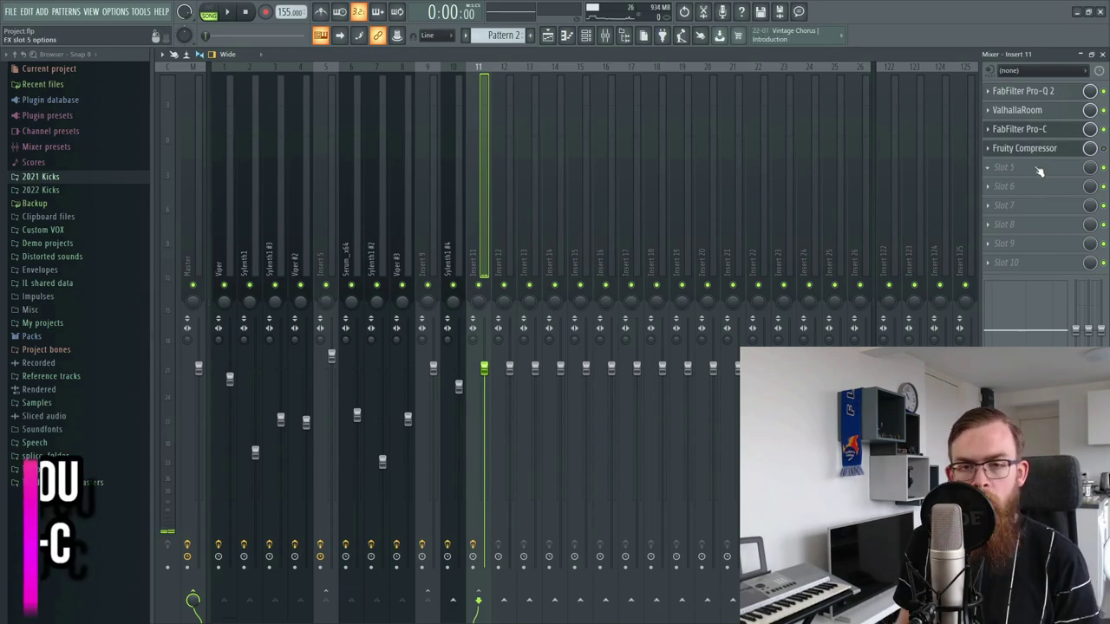
left_click(1070, 149)
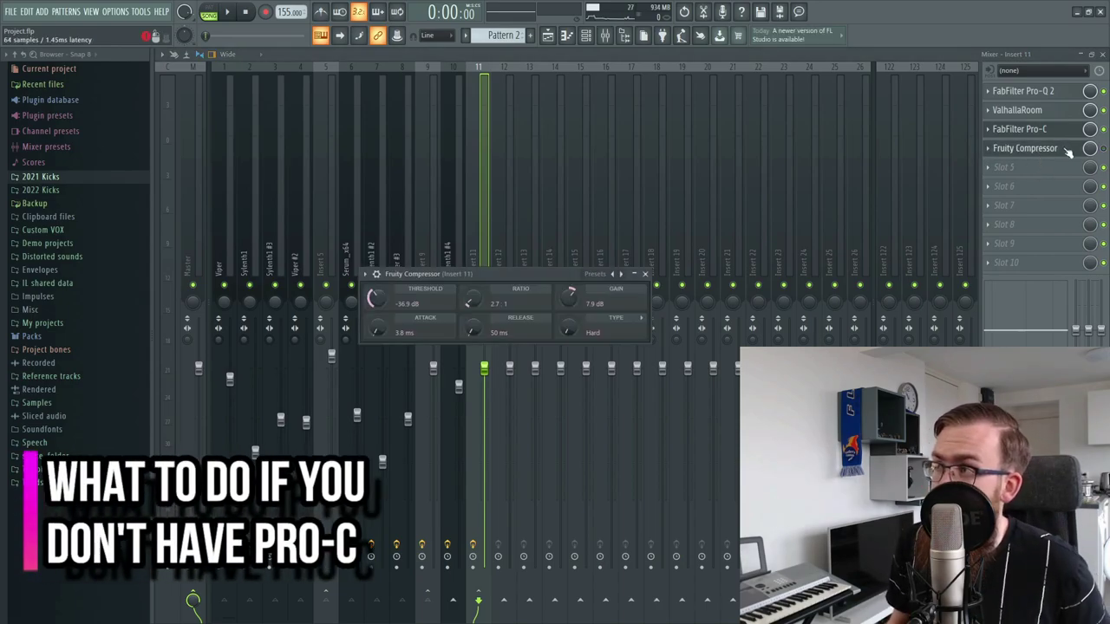
left_click(1069, 149)
left_click(1029, 150)
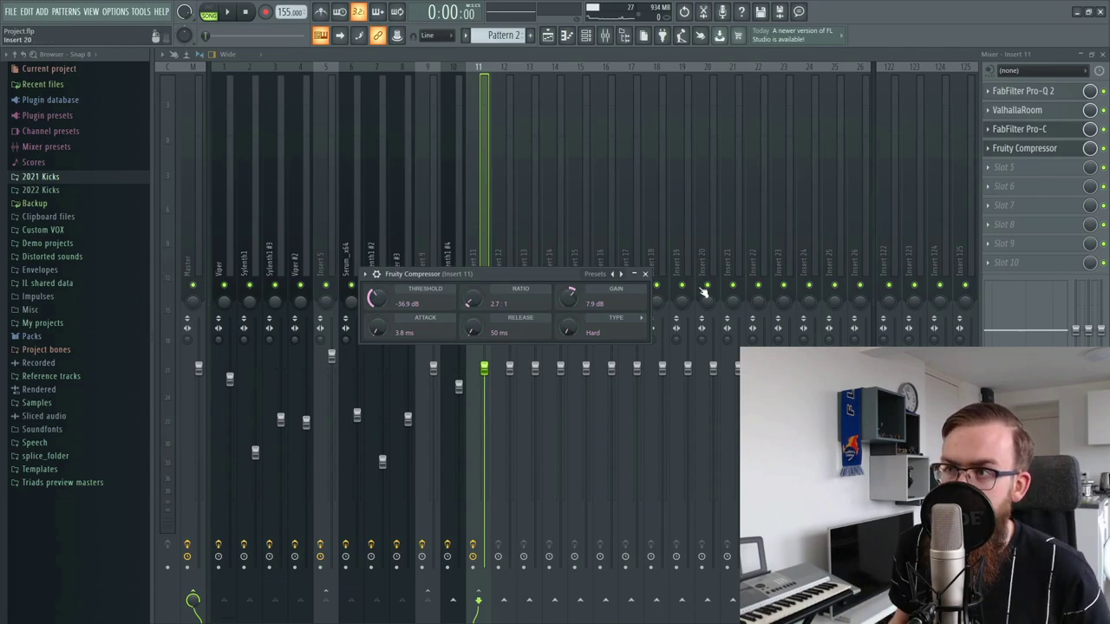
left_click(365, 274)
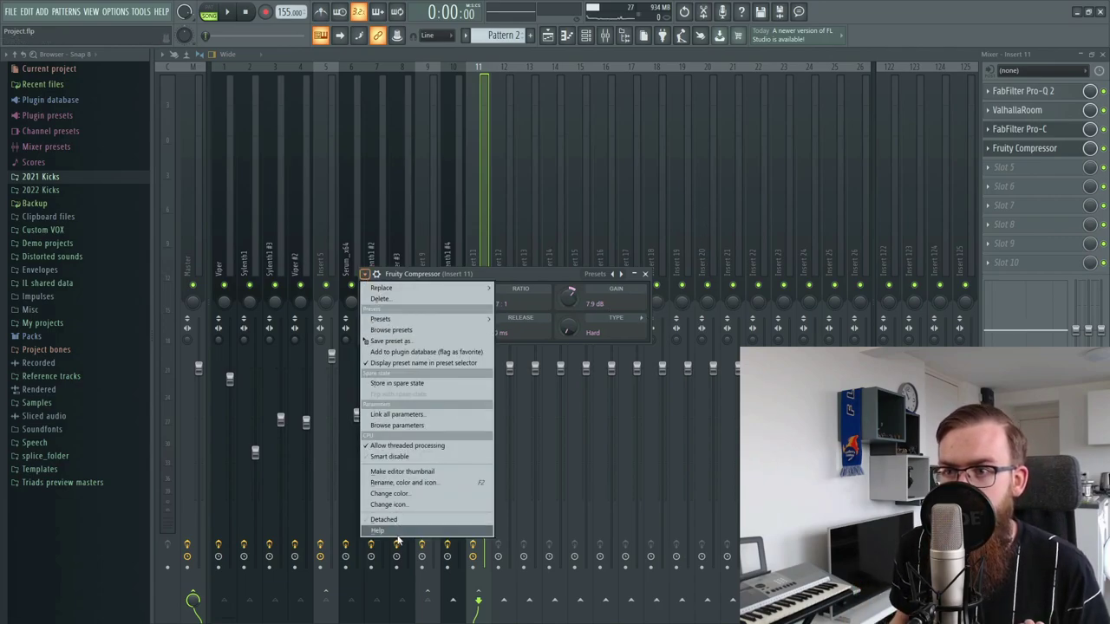
left_click(425, 520)
left_click(1019, 130)
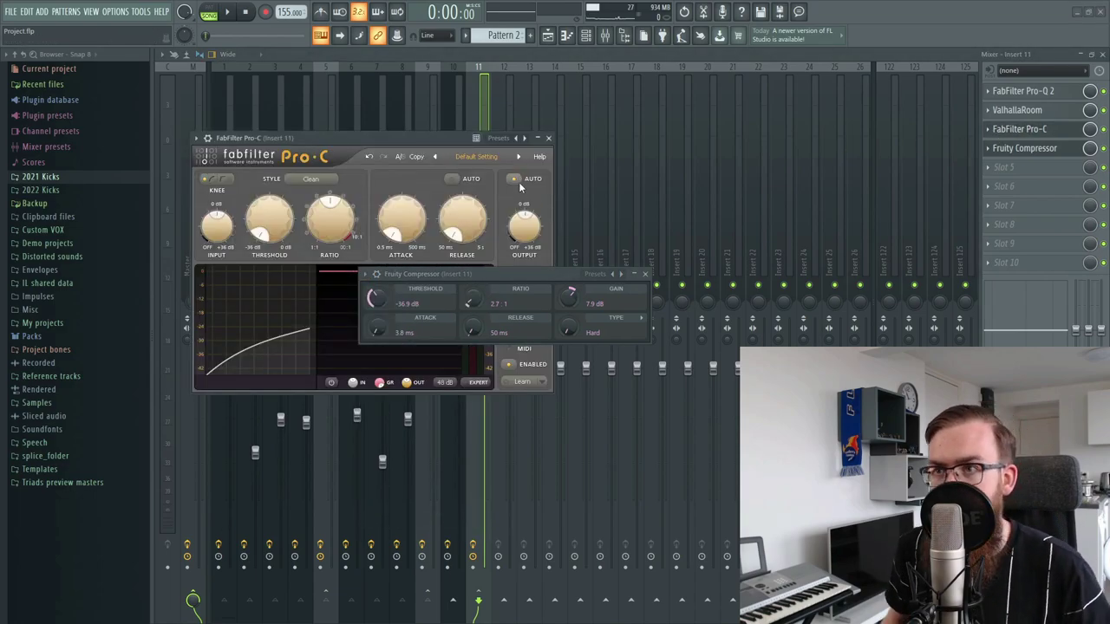
- Close the Pro-C compressor window
left_click(547, 139)
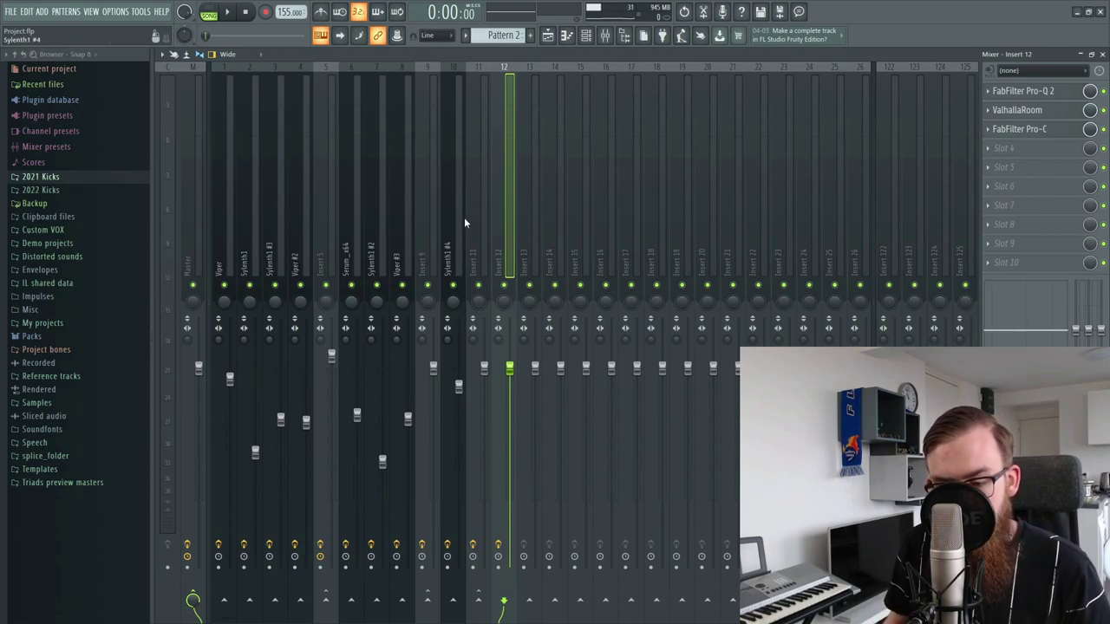
- Mute Insert 11 and sidechain the Viper track into Insert 12
left_click(477, 286)
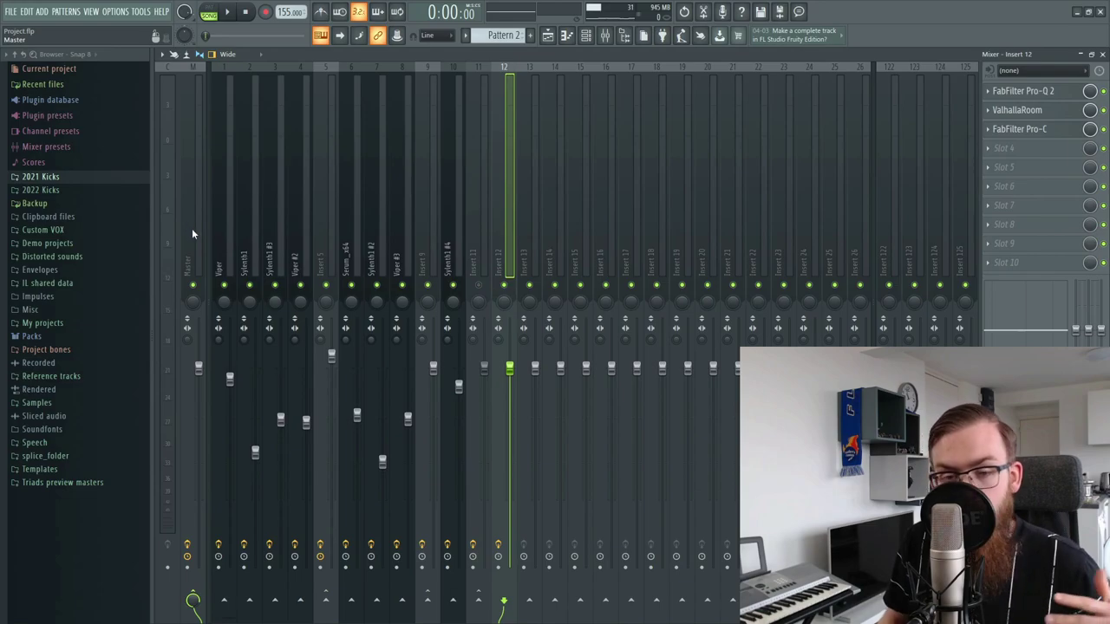
left_click(225, 224)
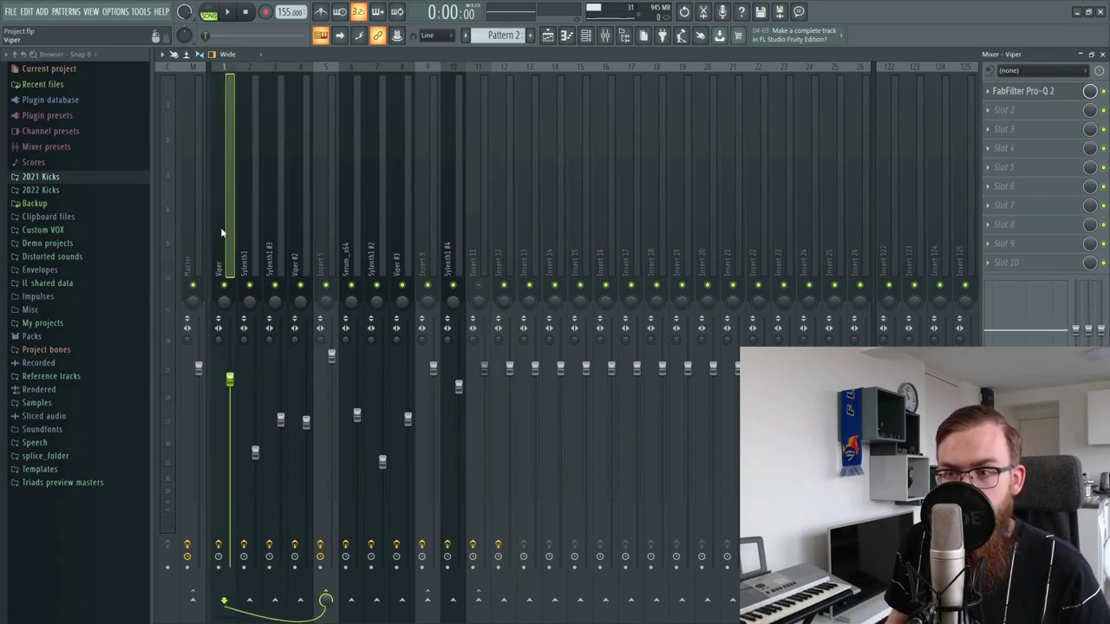
right_click(499, 600)
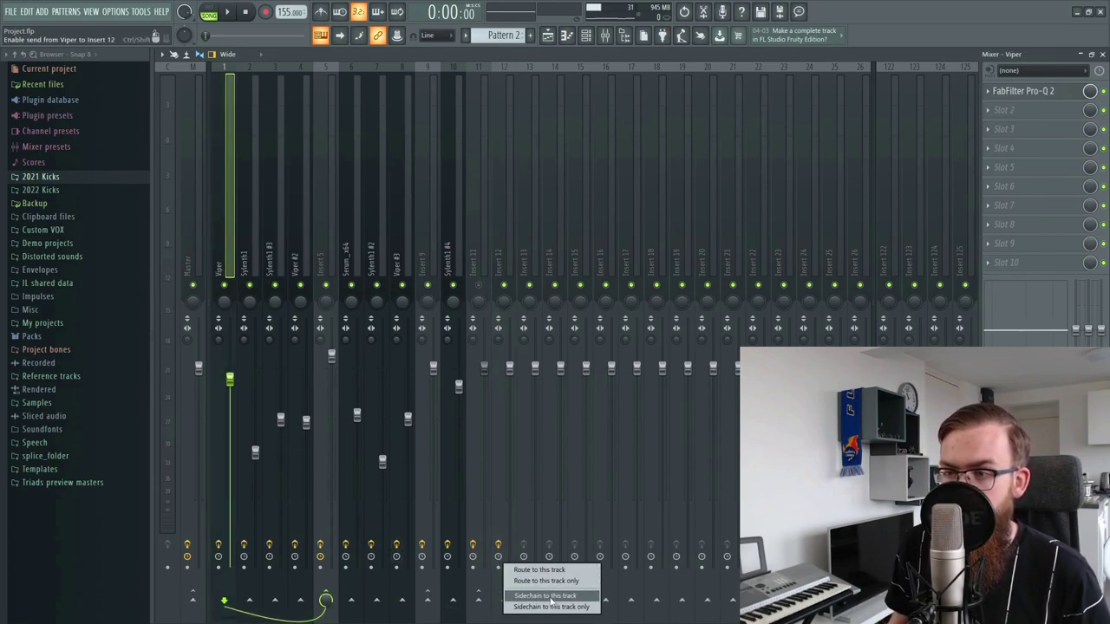
left_click(549, 596)
- Load Fruity Limiter into Insert 12's fourth effect slot
left_click(496, 232)
left_click(1038, 149)
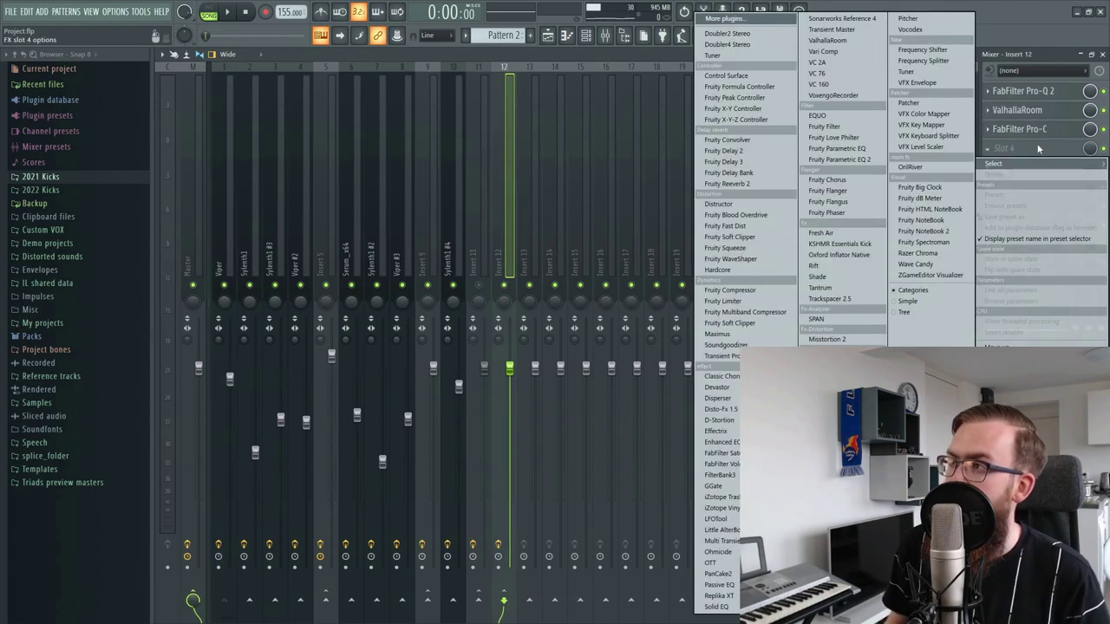
left_click(727, 302)
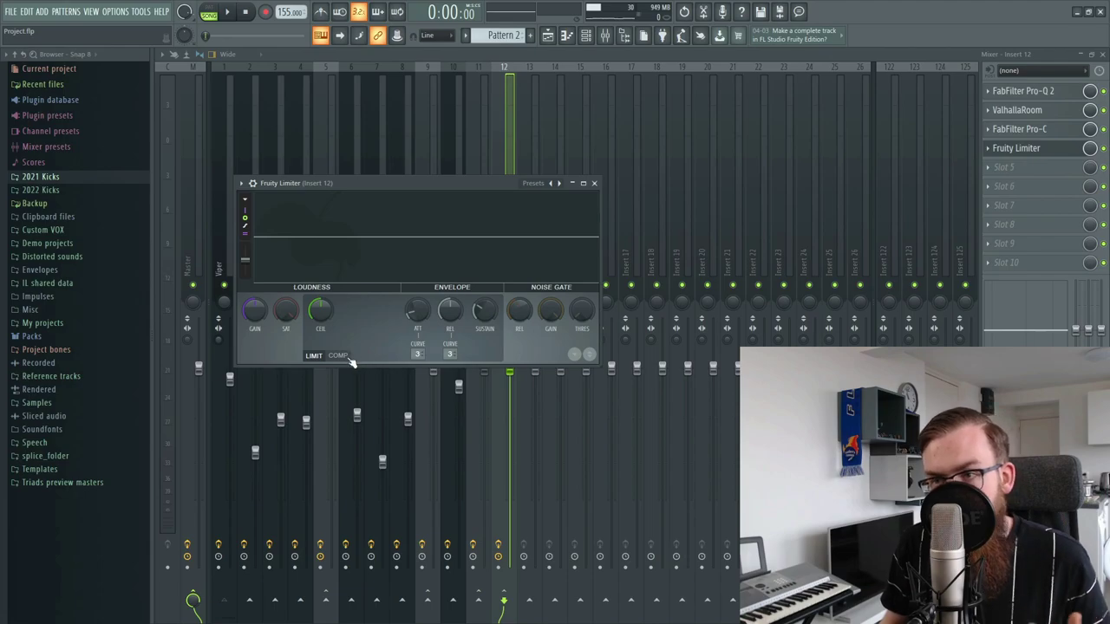
- Put Insert 12's Fruity Limiter in compressor mode with lower threshold, Viper sidechain and softer knee
left_click(340, 357)
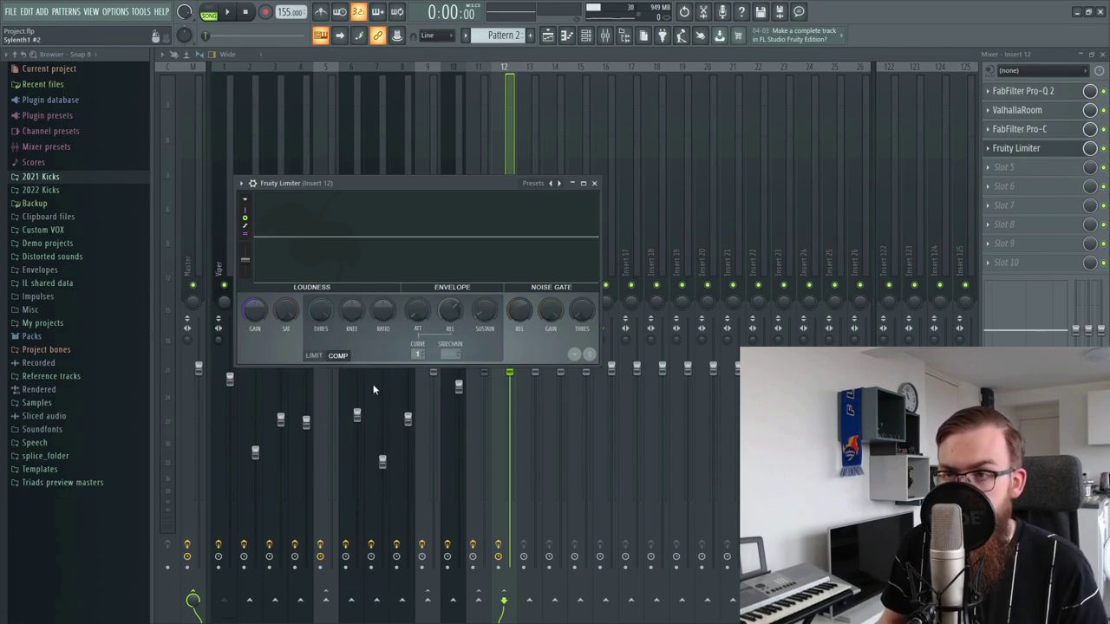
left_click_drag(320, 310, 320, 347)
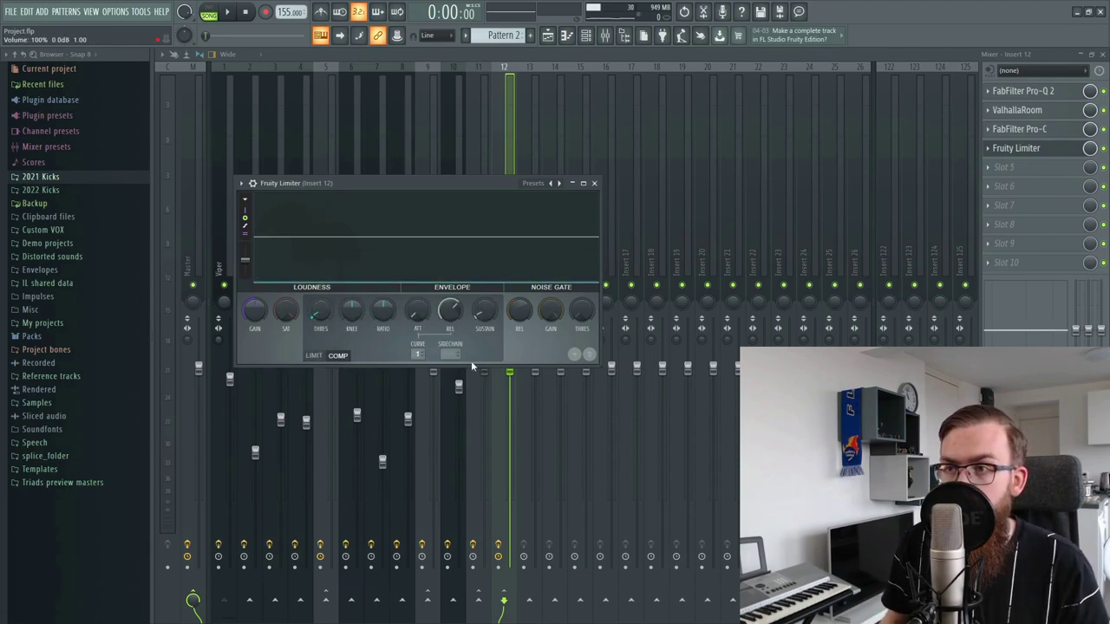
left_click(450, 354)
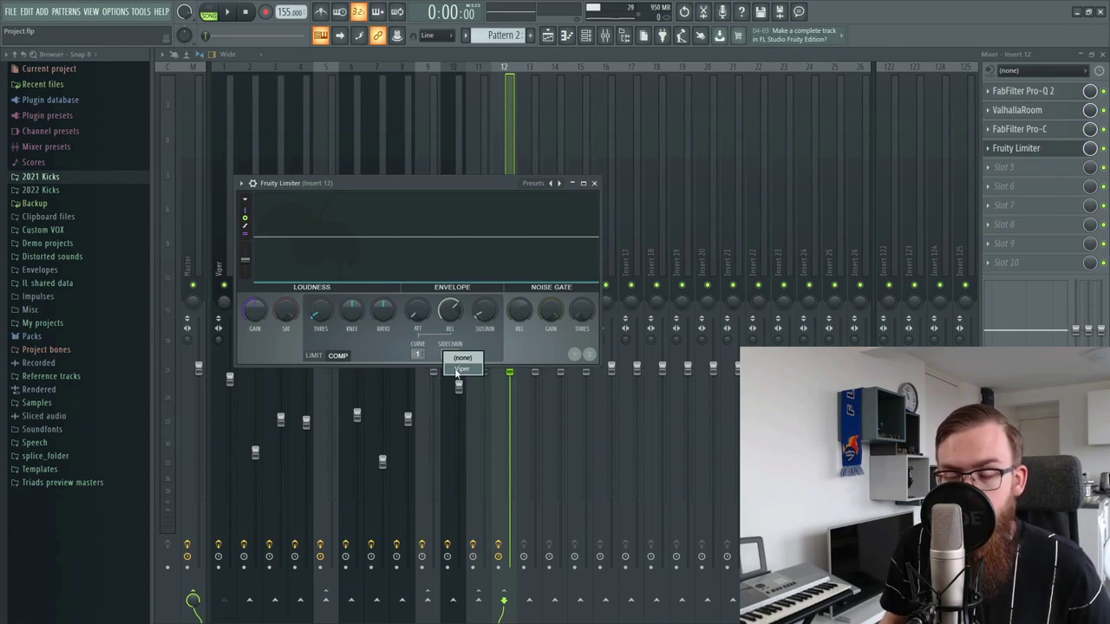
left_click(457, 370)
left_click_drag(352, 319, 357, 314)
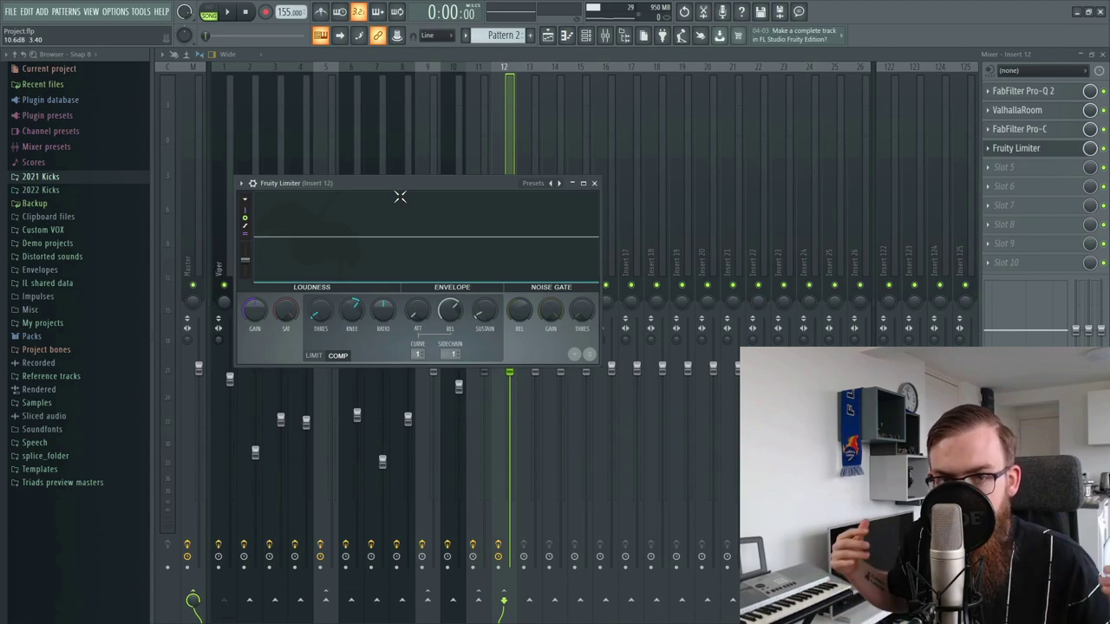
left_click_drag(400, 197, 500, 275)
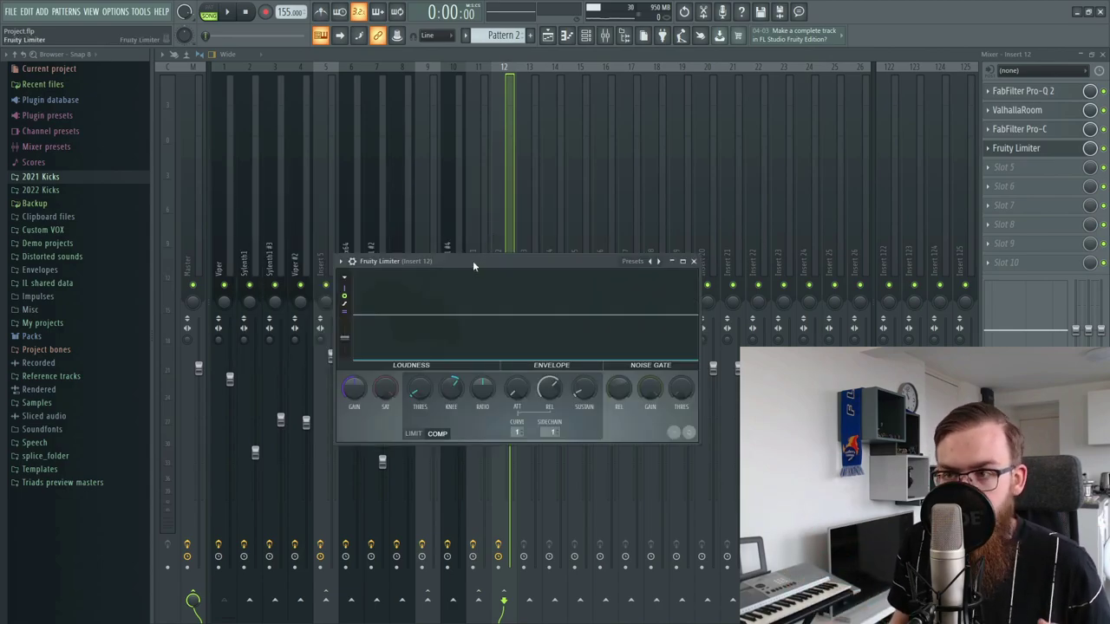
- Play the song, raise the limiter's knee to 34%, then show the playlist arrangement
key("space")
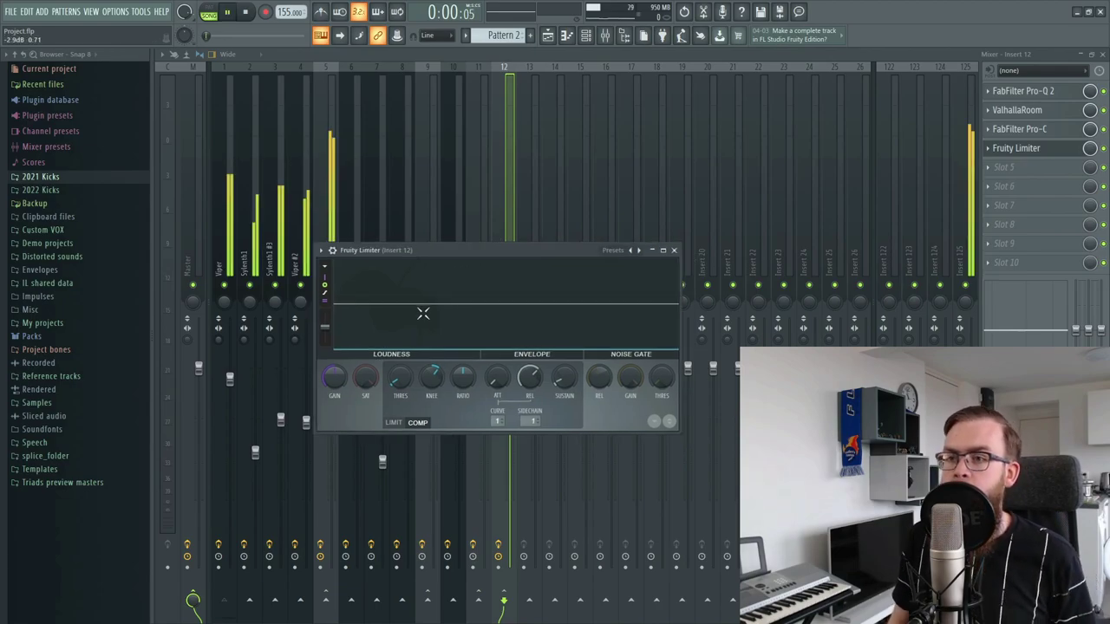
key("Escape")
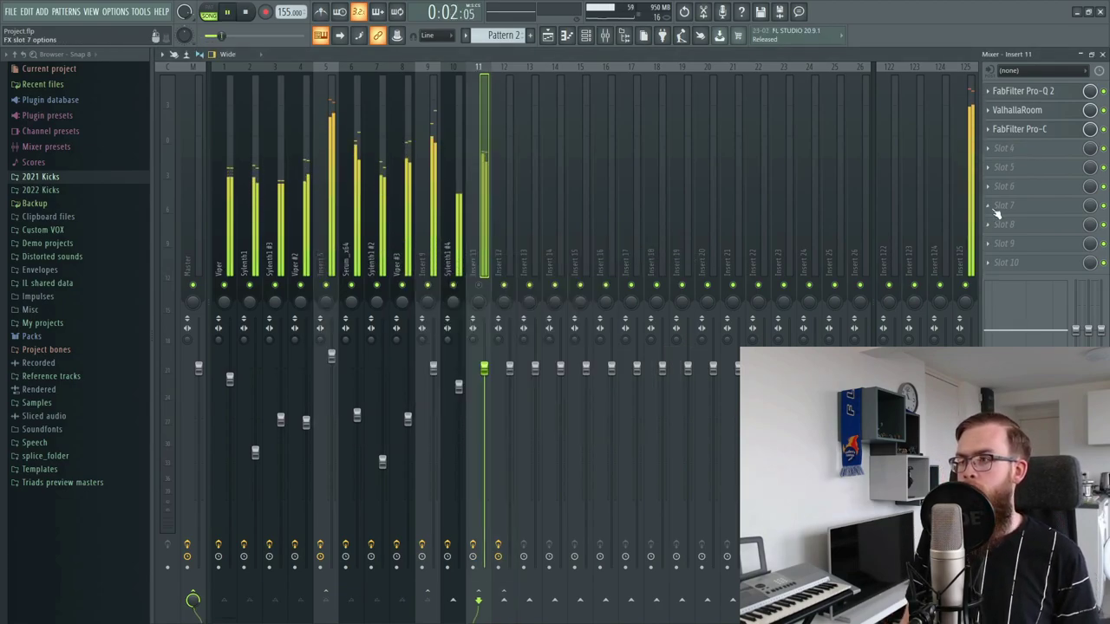
left_click(493, 600)
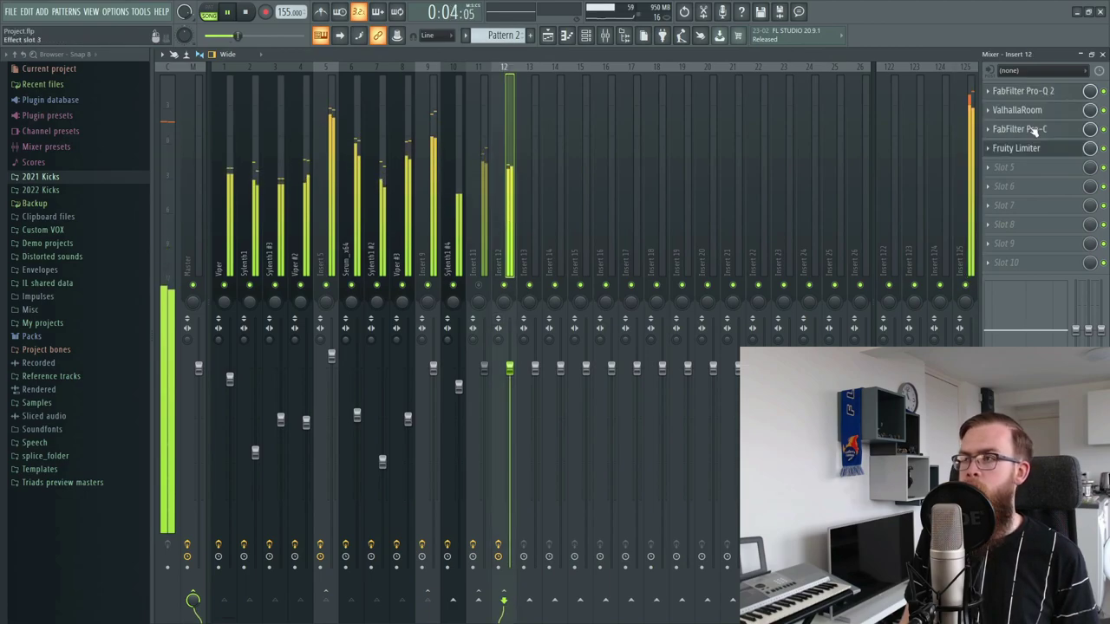
left_click(1041, 152)
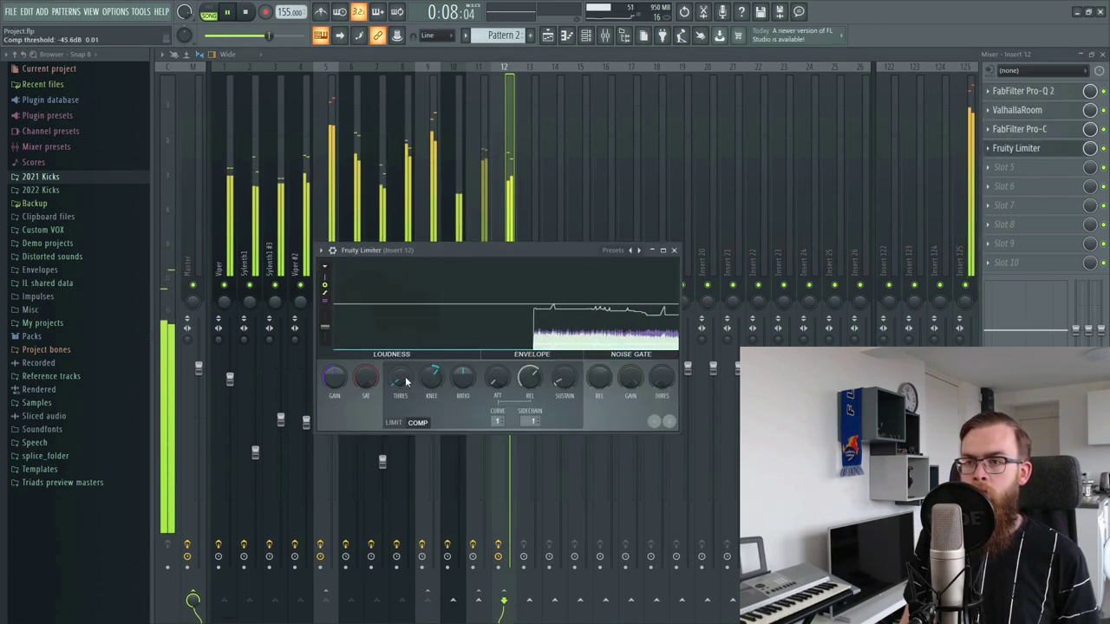
left_click_drag(431, 376, 431, 372)
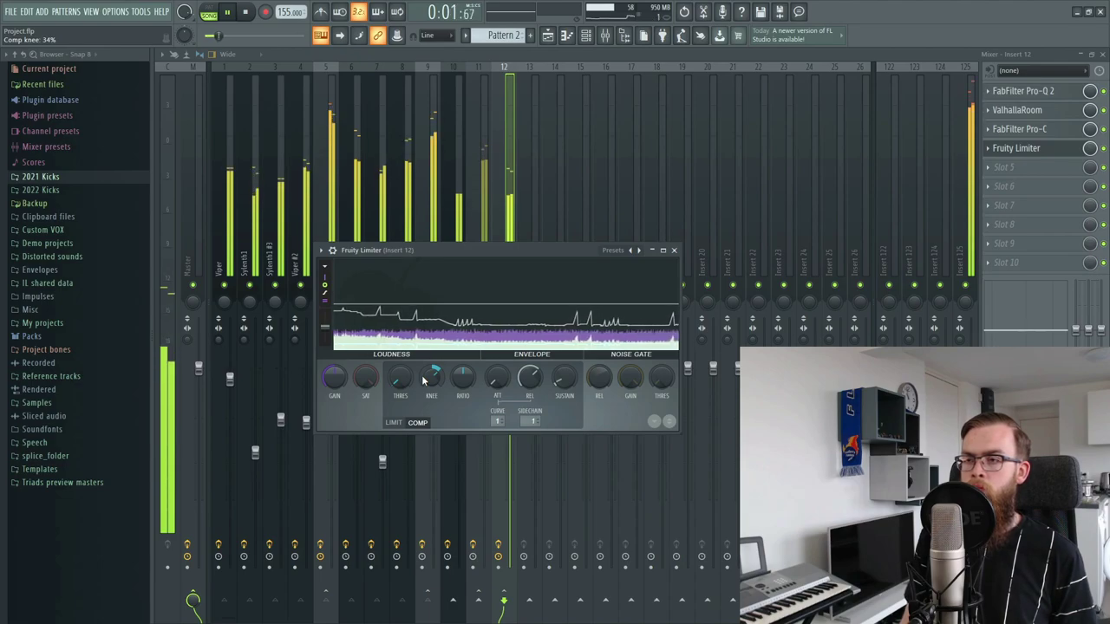
scroll(424, 378, "down", 6)
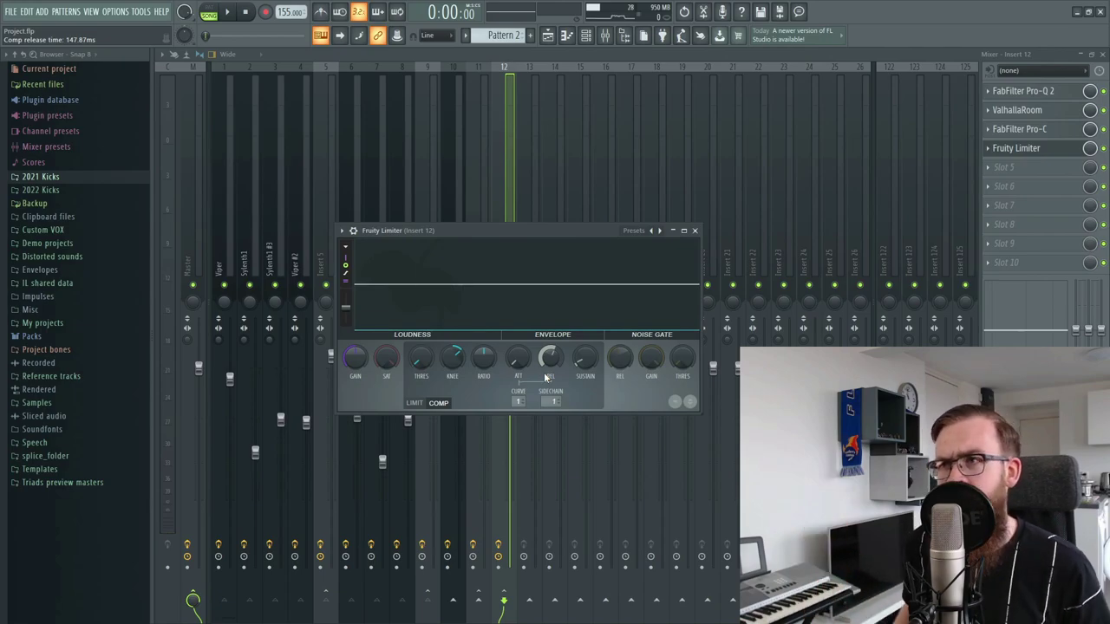
left_click(547, 35)
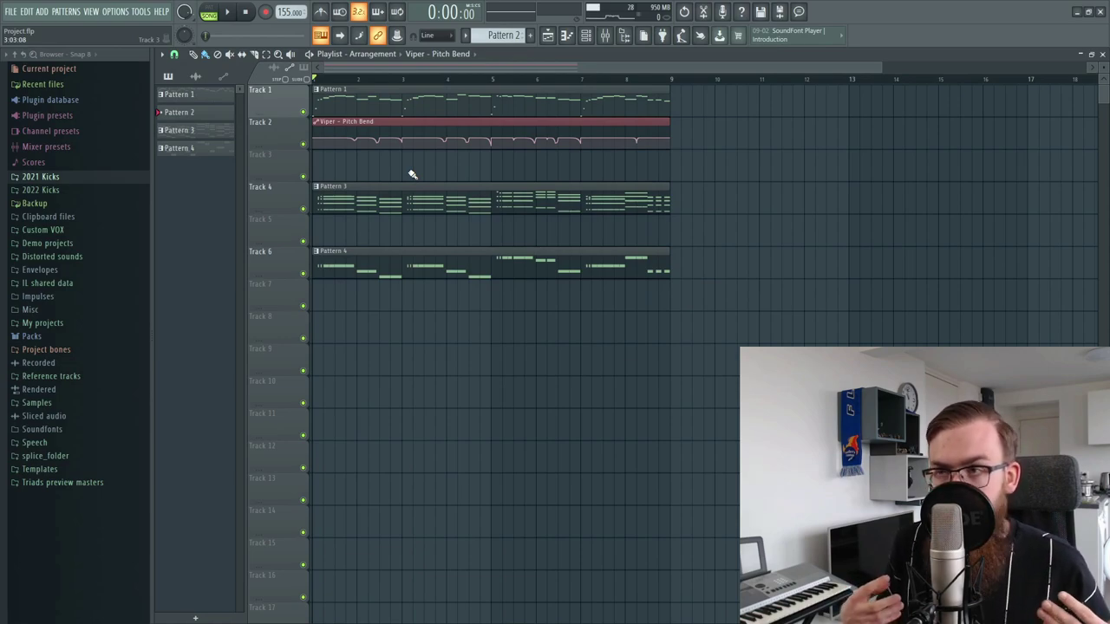
- Bring the mixer back with F9, Insert 12's Fruity Limiter still showing in compressor mode
key("F9")
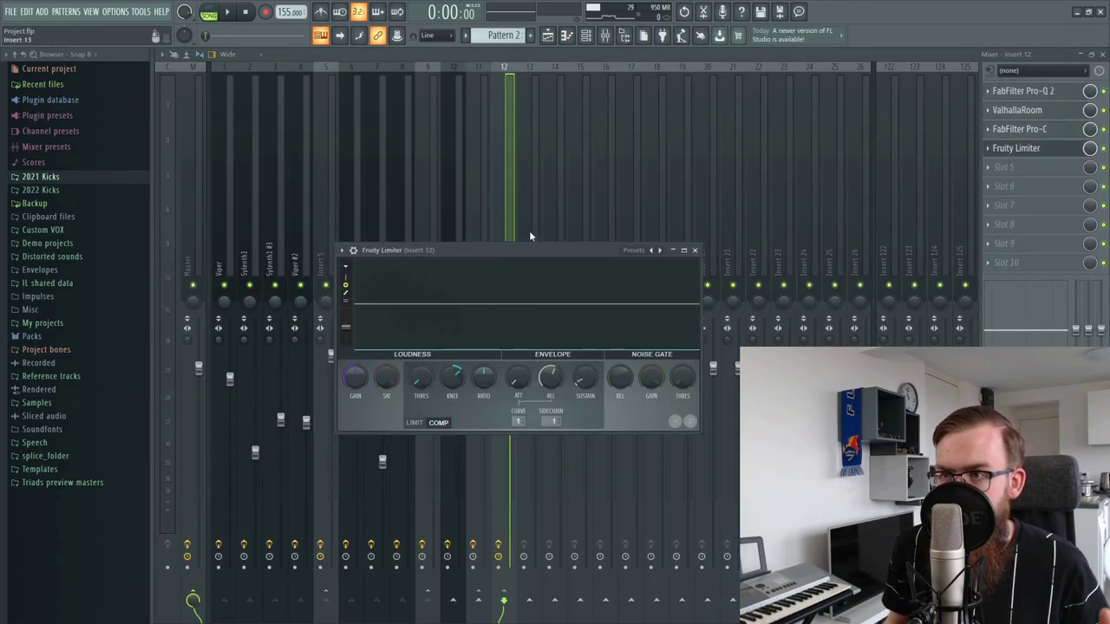
- Raise Pro-C's Output on Insert 12 to +1.40 dB and close its window
left_click(1005, 130)
mouse_move(520, 233)
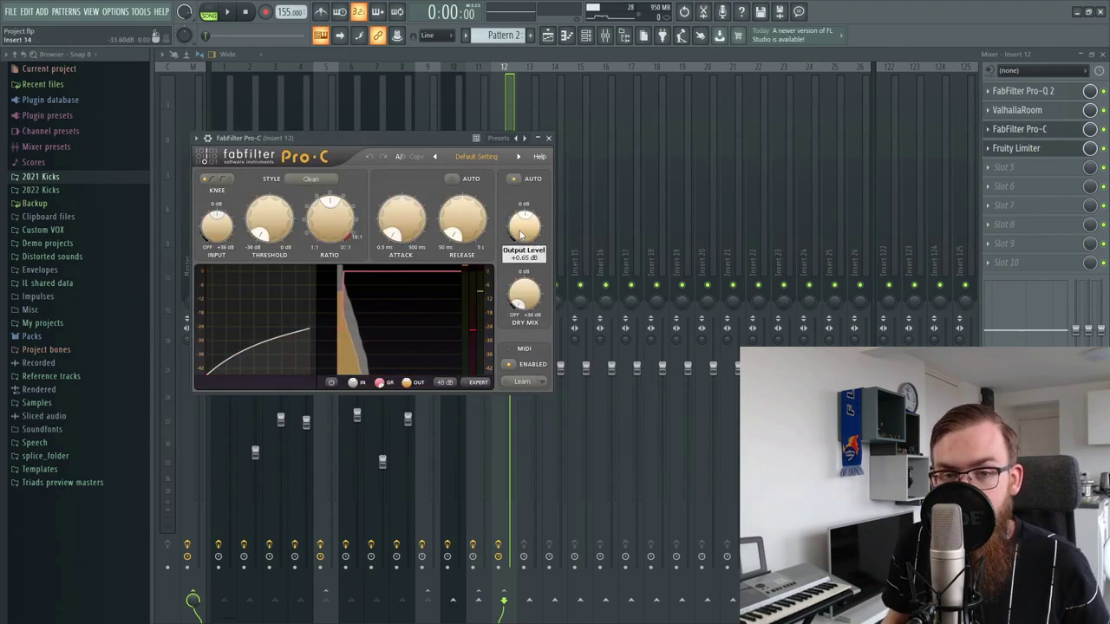
left_click_drag(521, 234, 523, 227)
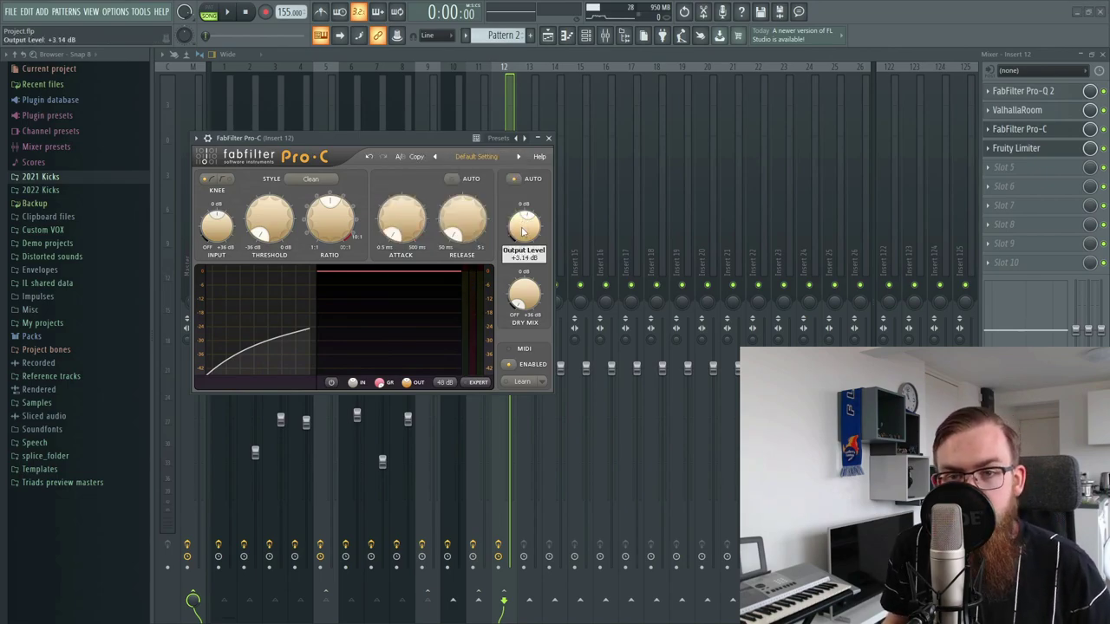
left_click(548, 138)
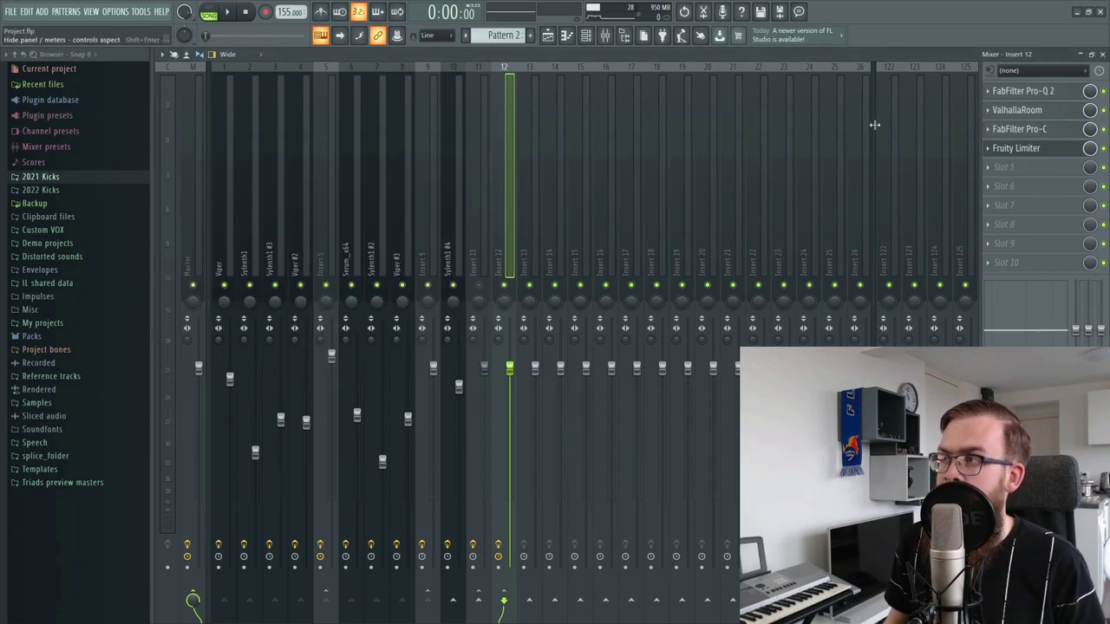
left_click(1010, 167)
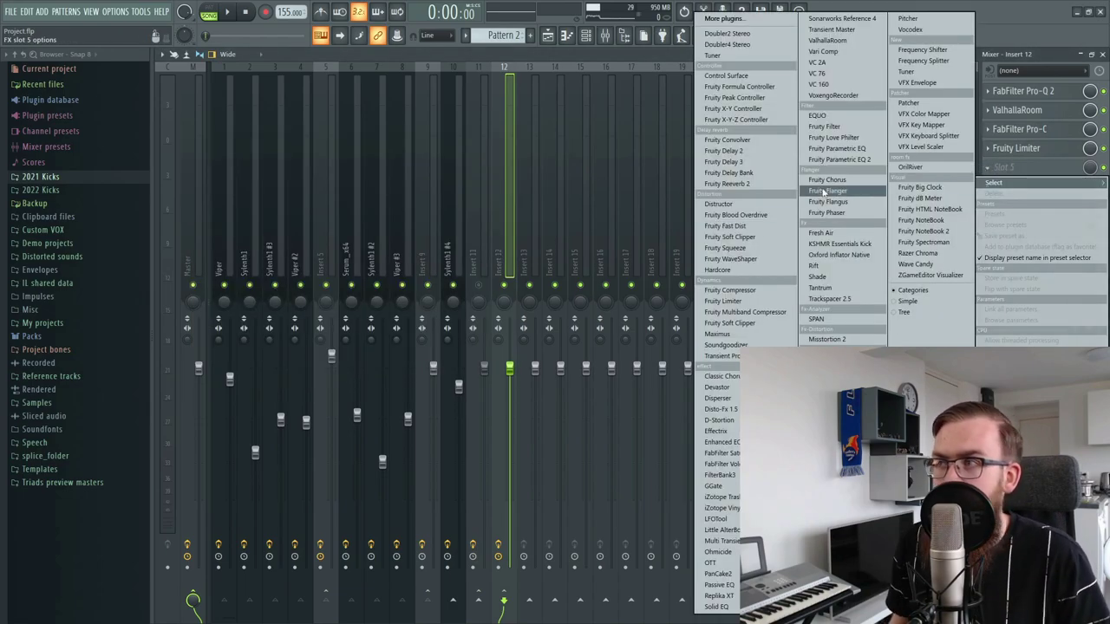
key("Escape")
left_click(1063, 151)
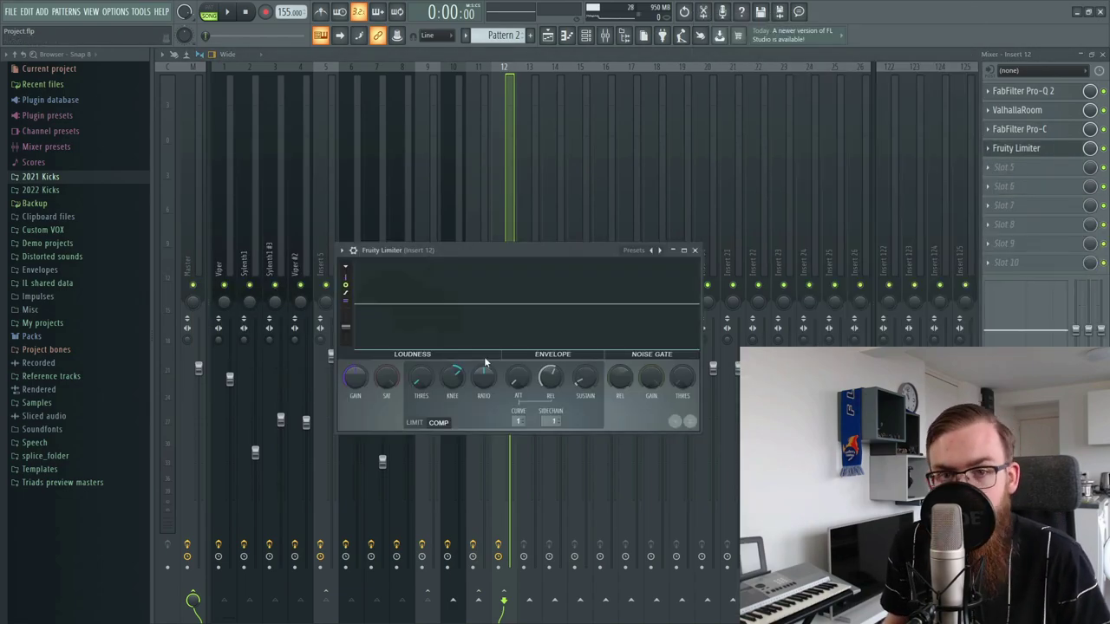
left_click_drag(462, 259, 468, 316)
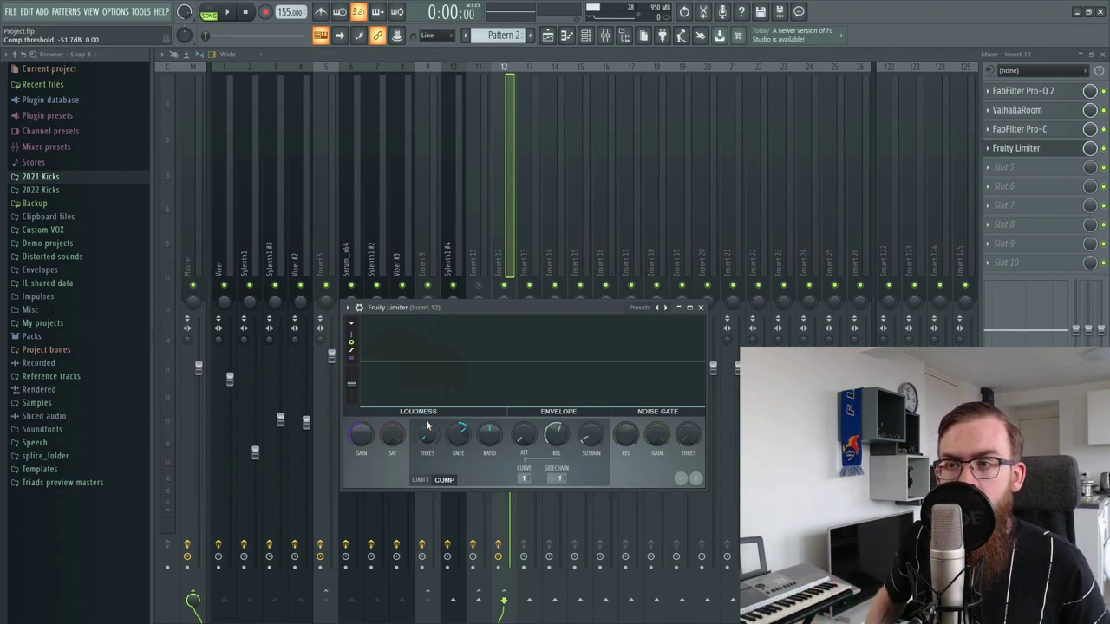
key("space")
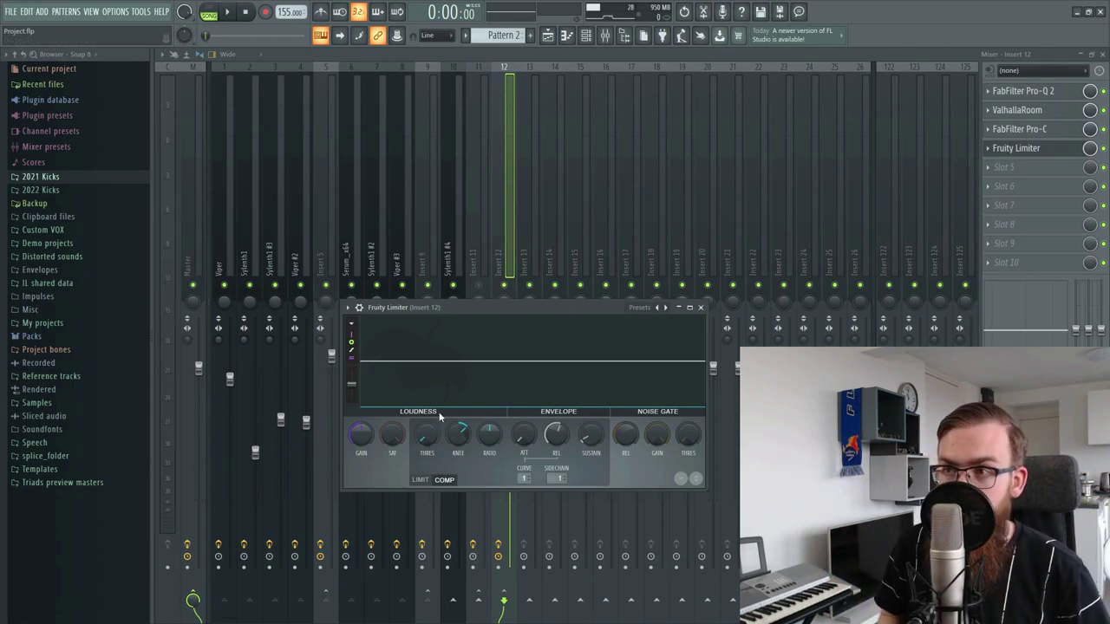
key("Escape")
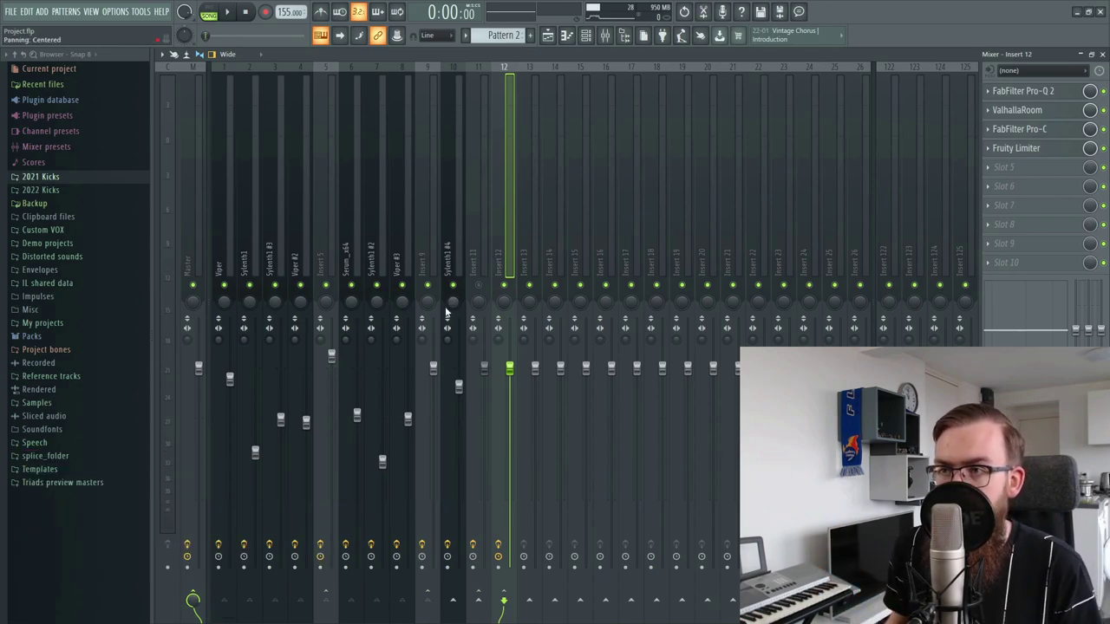
- Start playback and inspect the Insert 11 and Insert 12 reverb tracks' options
left_click(477, 234)
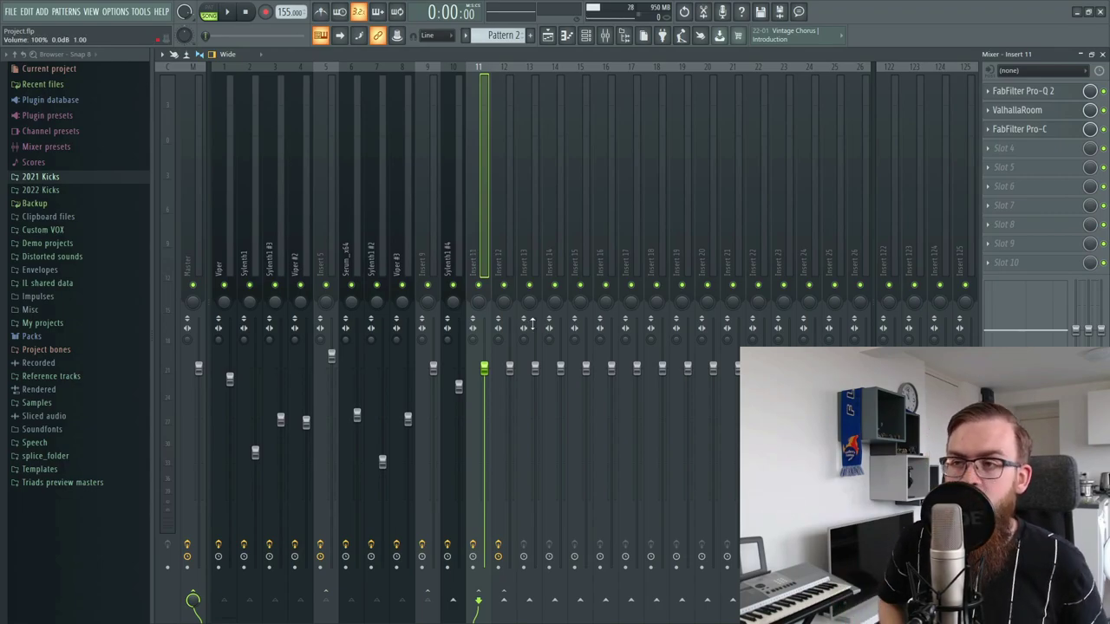
key("space")
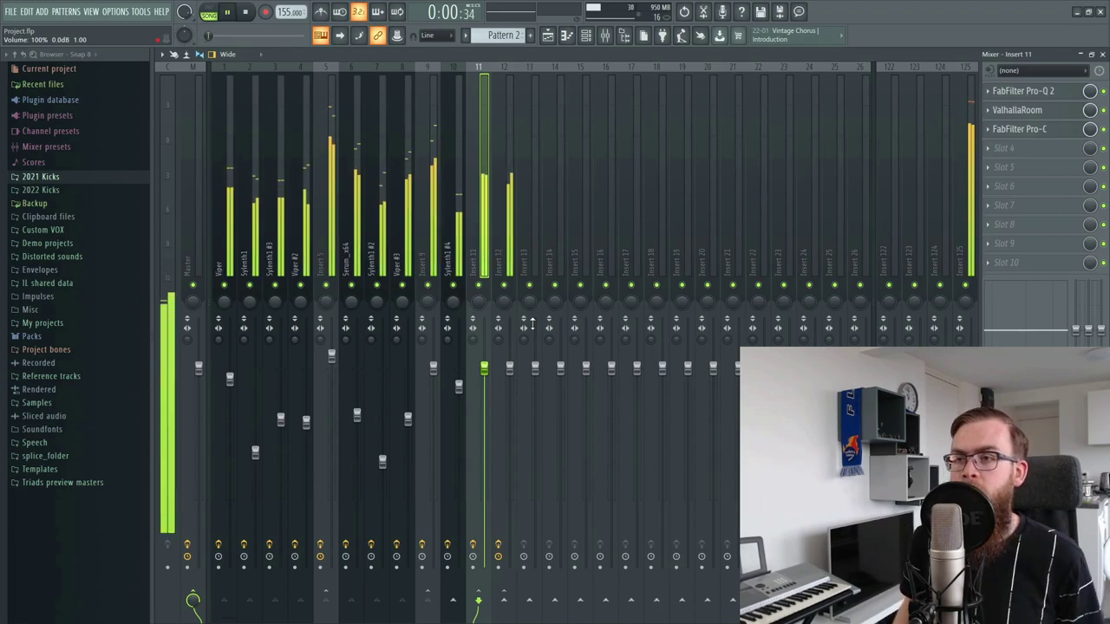
left_click(509, 369)
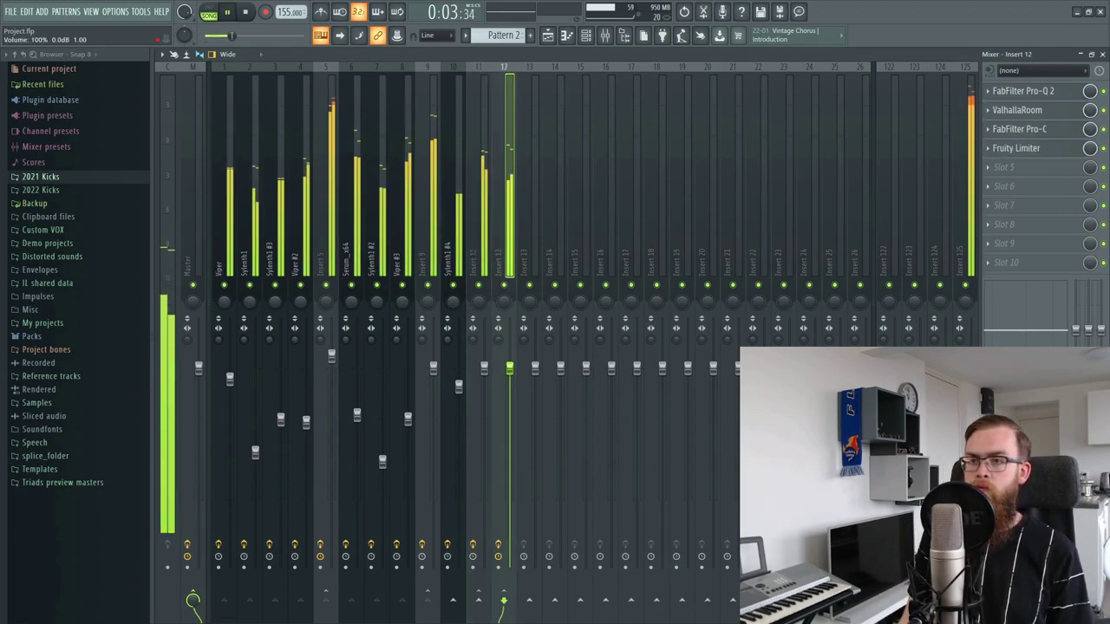
left_click(484, 368)
right_click(483, 369)
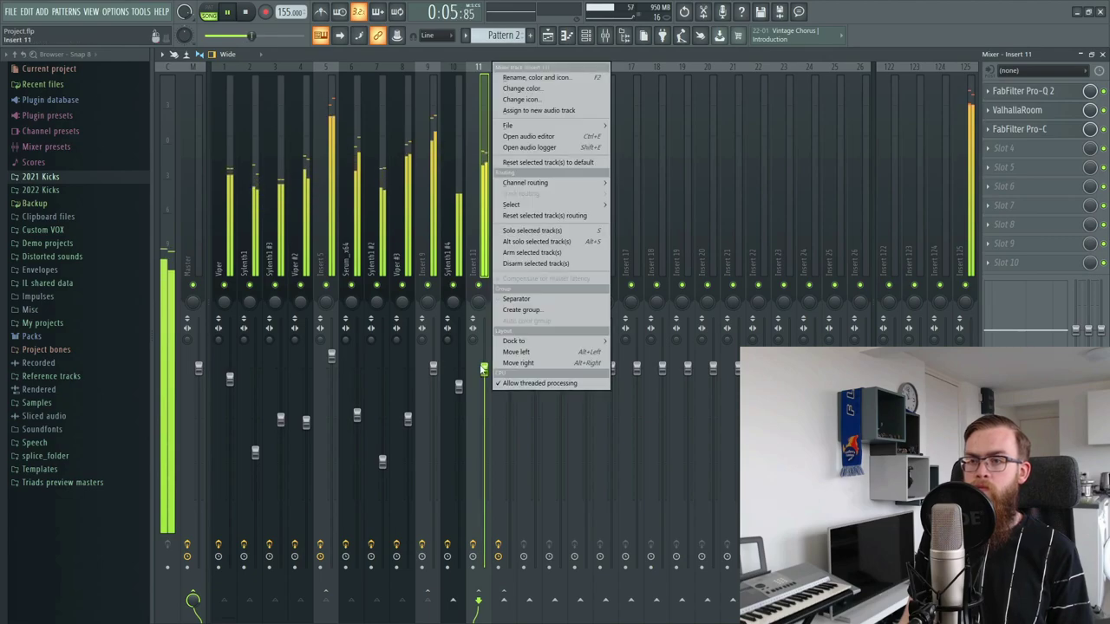
key("Escape")
right_click(484, 369)
key("Escape")
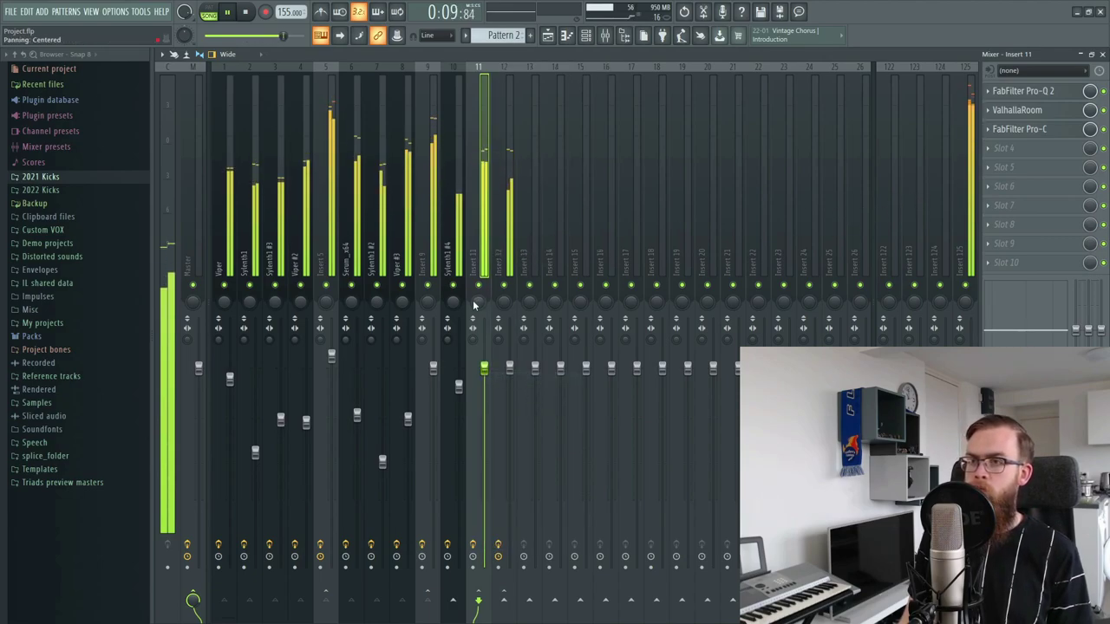
- Set master volume to 100%, lower Insert 125's send into Insert 11 to 87%, then stop playback
left_click_drag(282, 35, 299, 36)
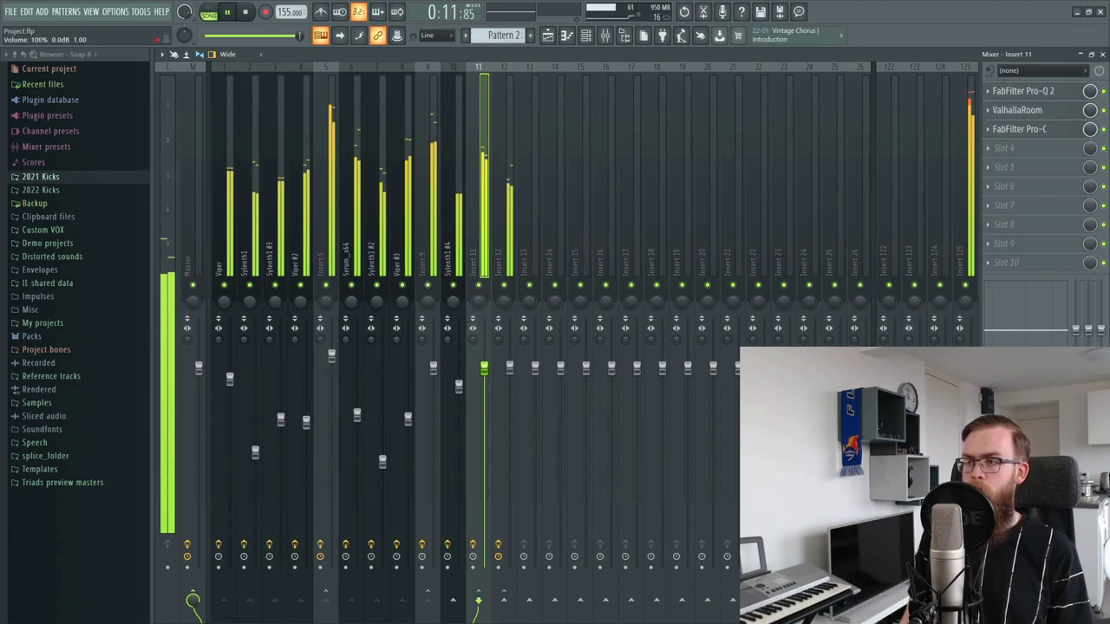
left_click(965, 173)
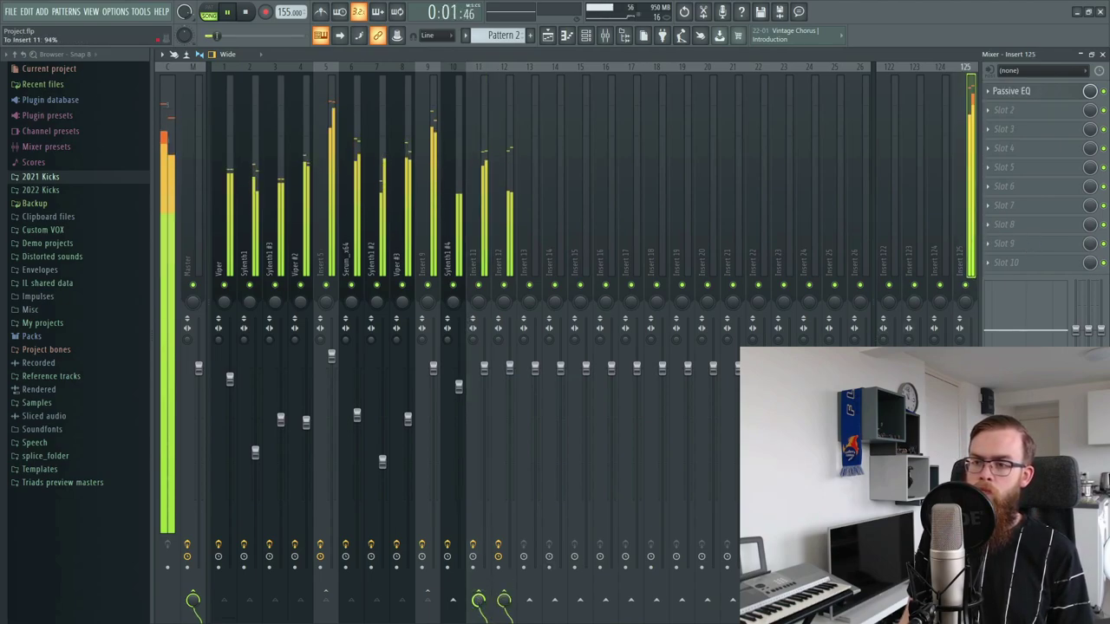
left_click_drag(478, 599, 477, 604)
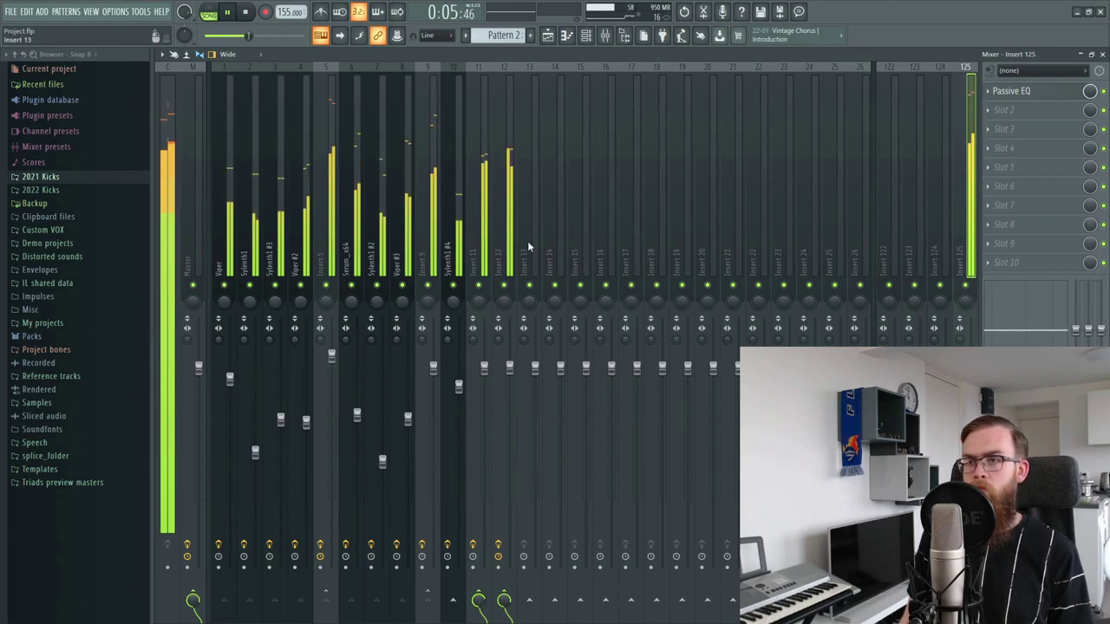
left_click(566, 34)
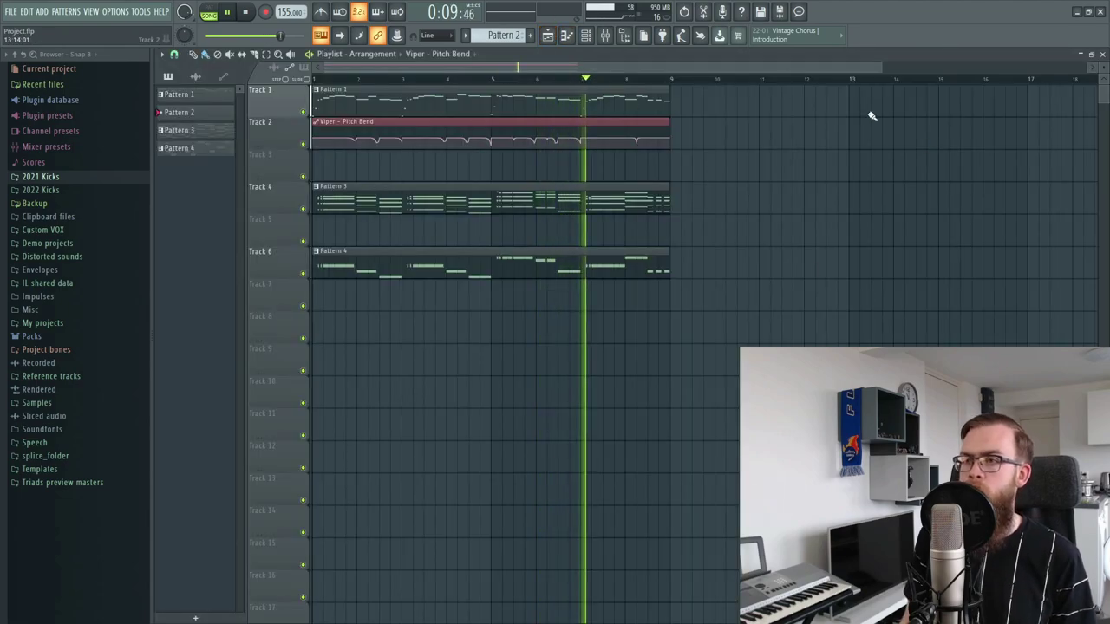
key("F9")
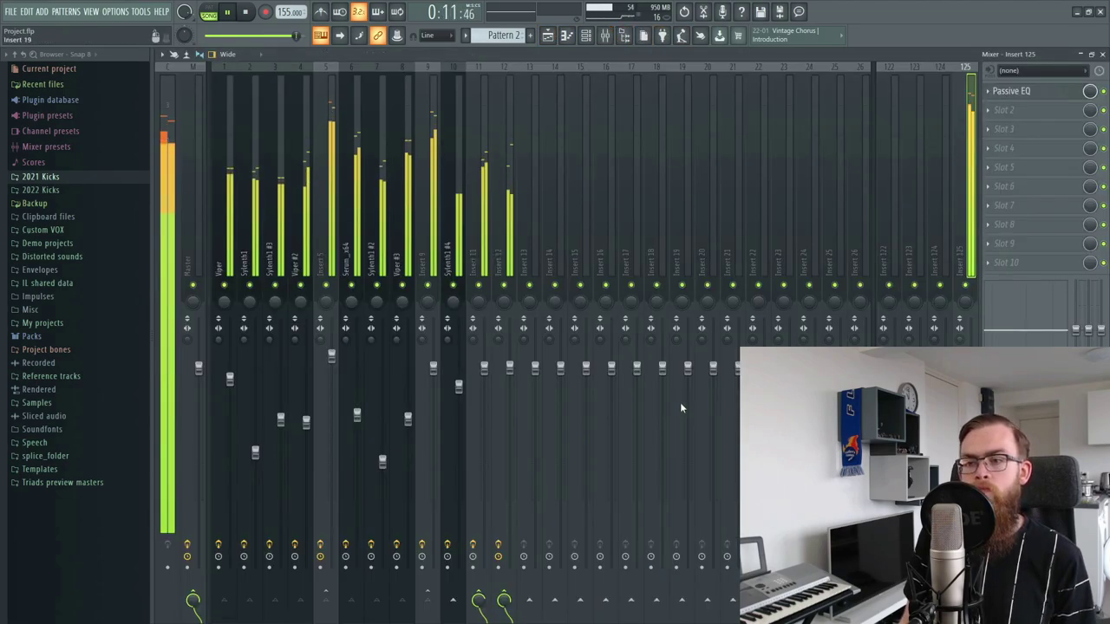
key("space")
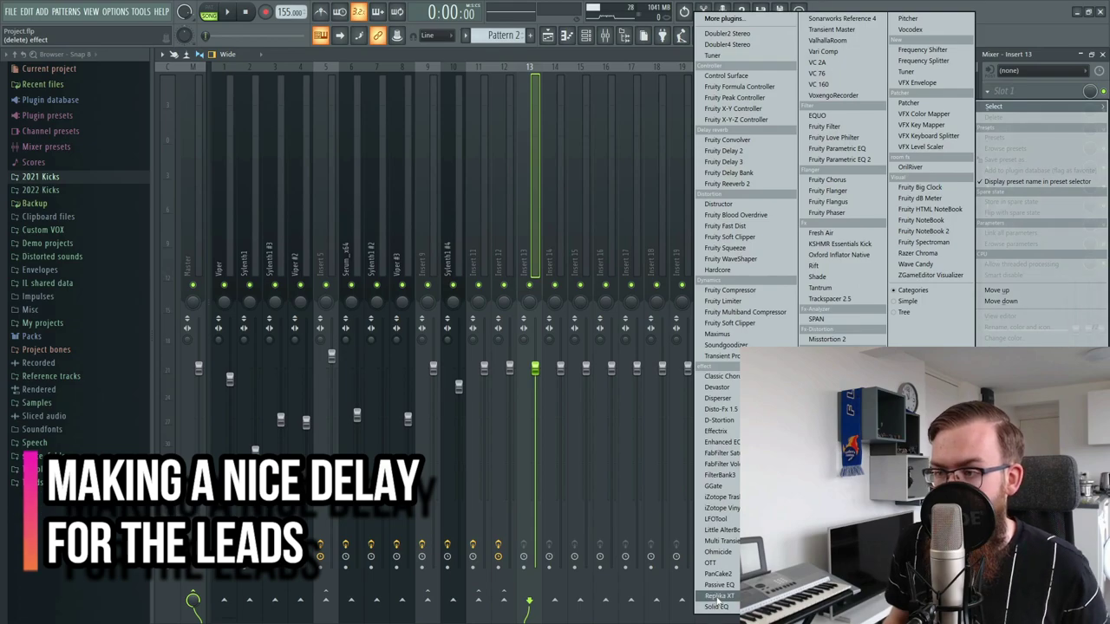
- Load Replika XT onto Insert 13 with straight timing, ping-pong on and 48% feedback
left_click(717, 596)
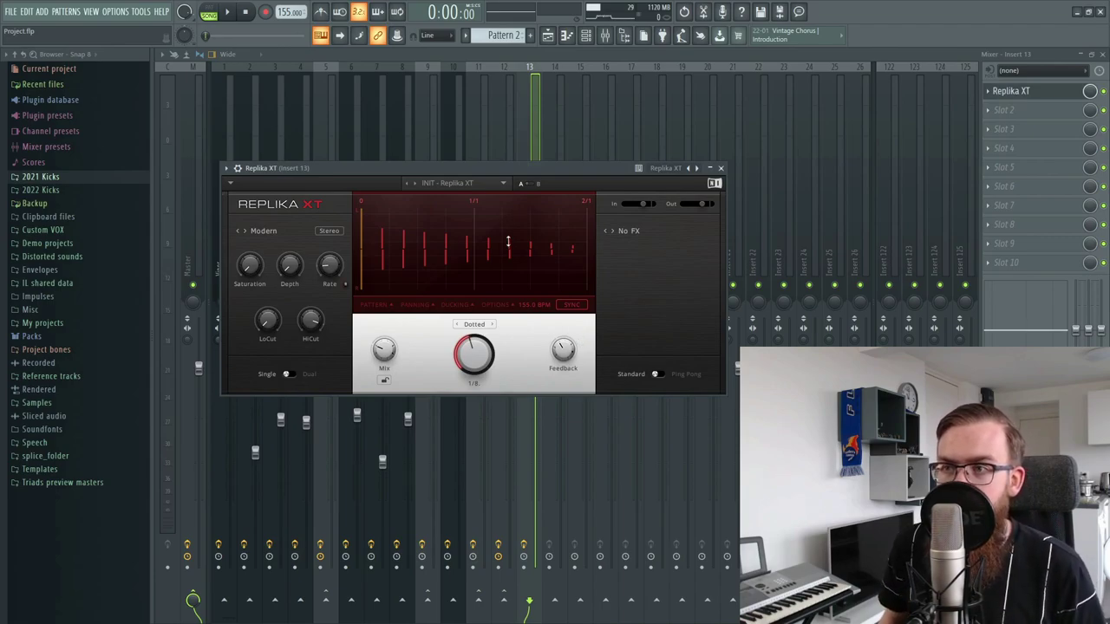
left_click(457, 324)
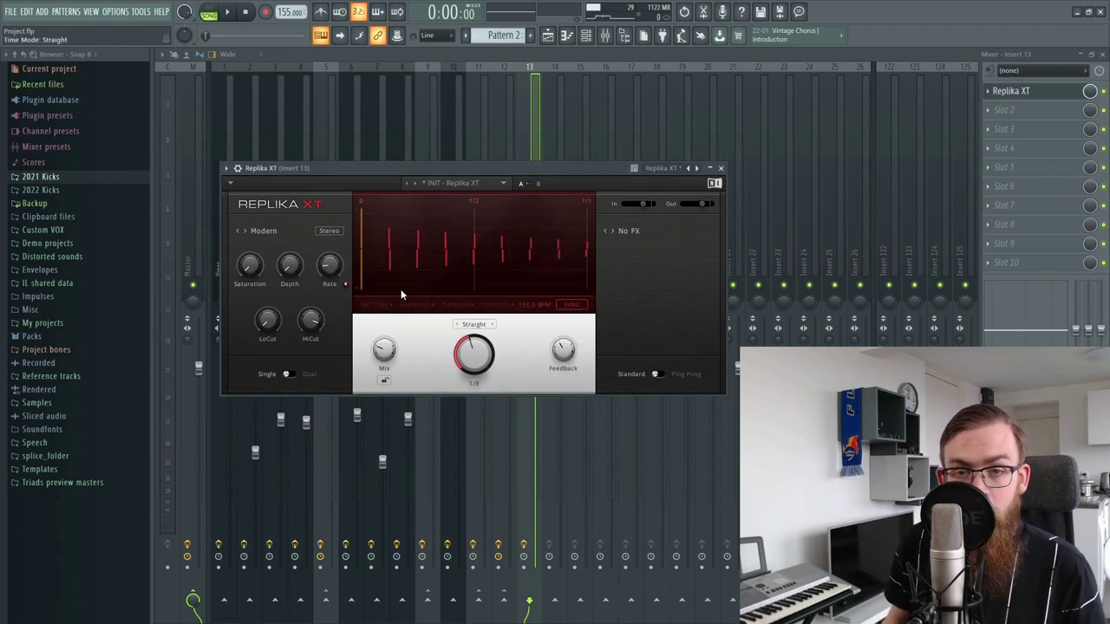
left_click(657, 375)
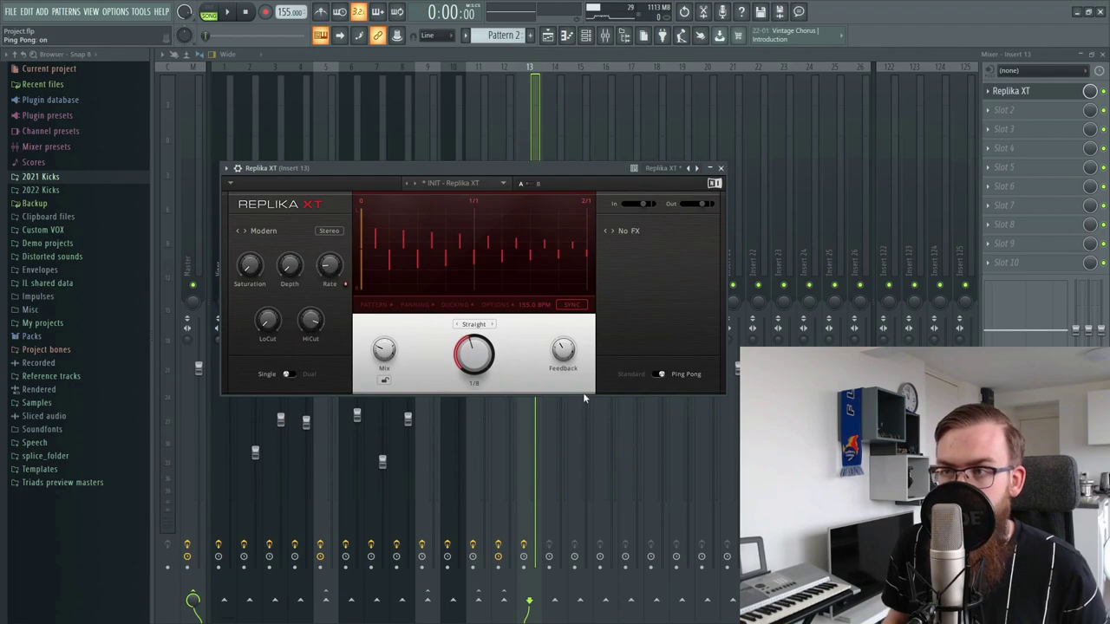
mouse_move(561, 367)
left_click_drag(563, 358, 563, 354)
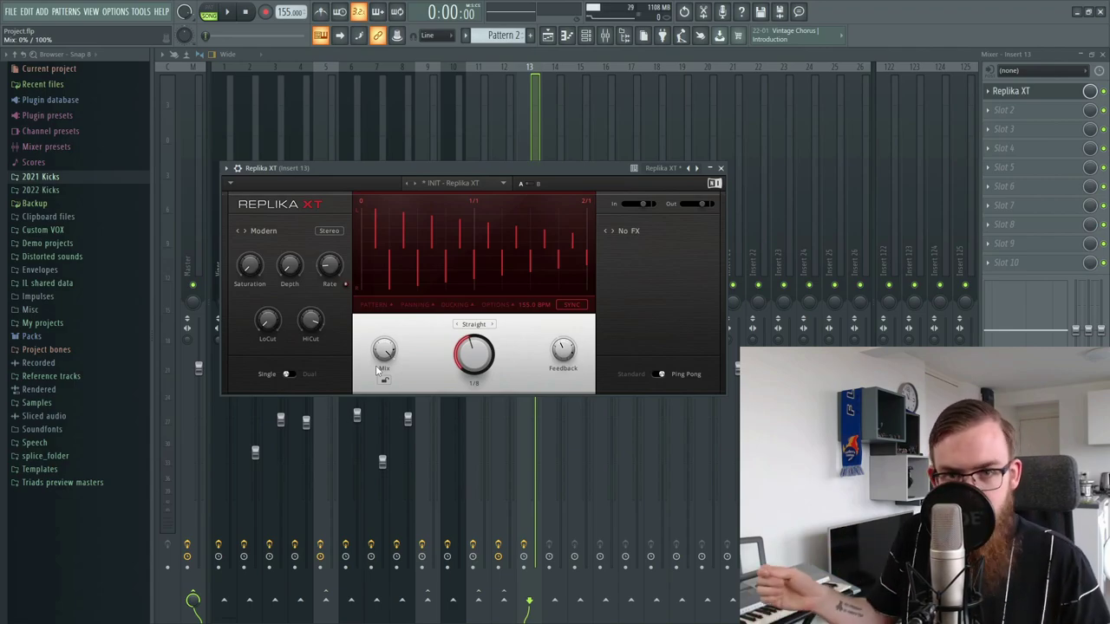
- Set Replika XT low cut near 78 Hz, high cut 17743 Hz, saturation 0.60, then close it
left_click(268, 337)
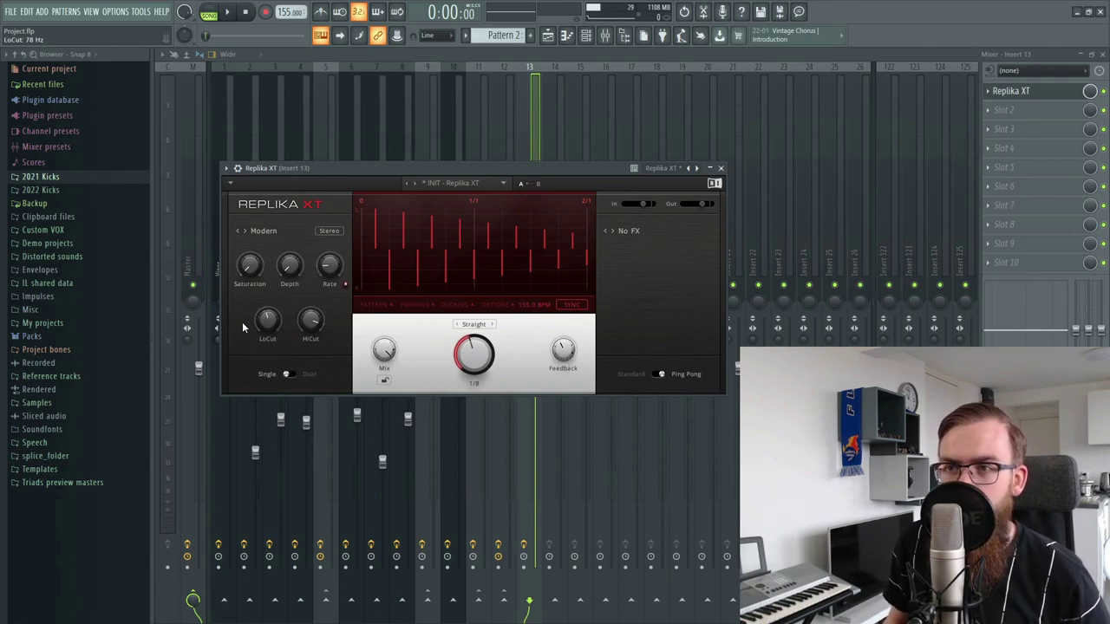
left_click_drag(311, 321, 310, 324)
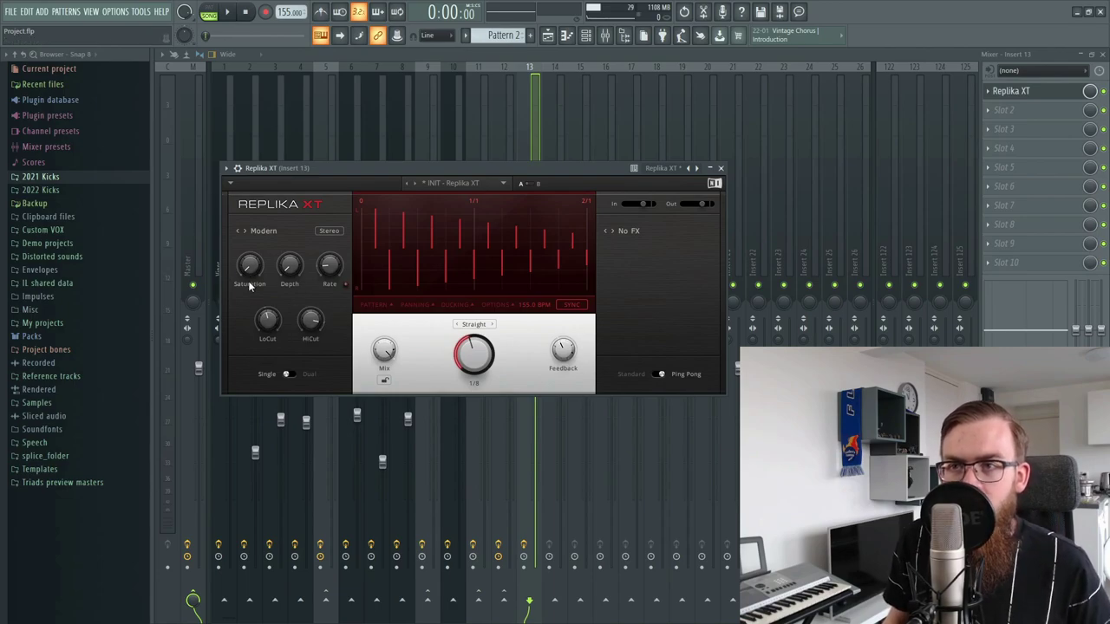
left_click_drag(249, 264, 249, 260)
mouse_move(293, 280)
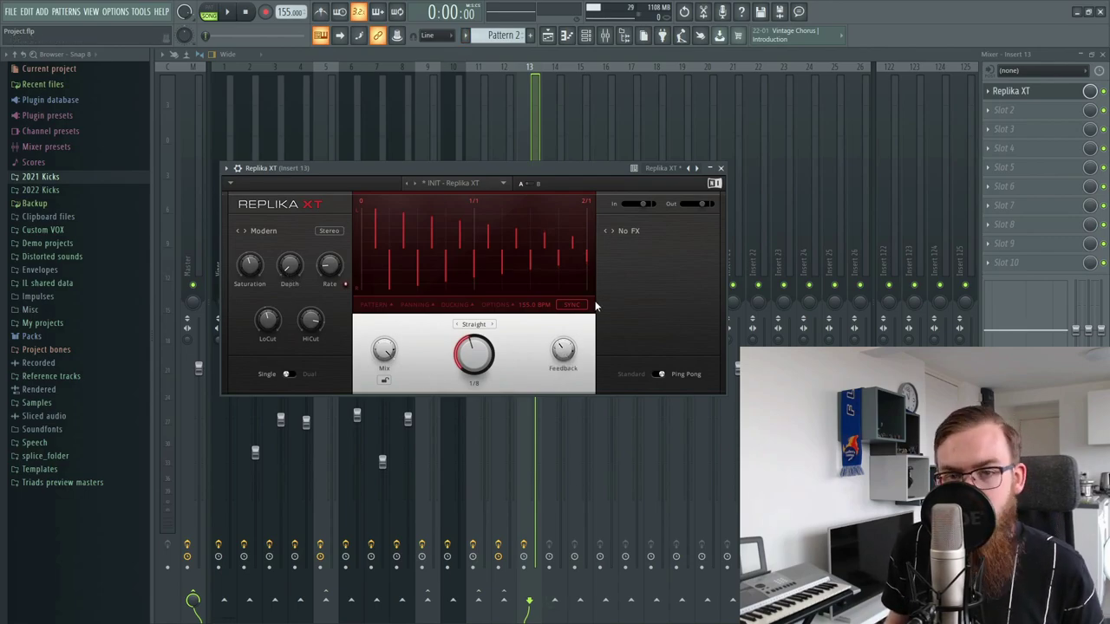
left_click(720, 169)
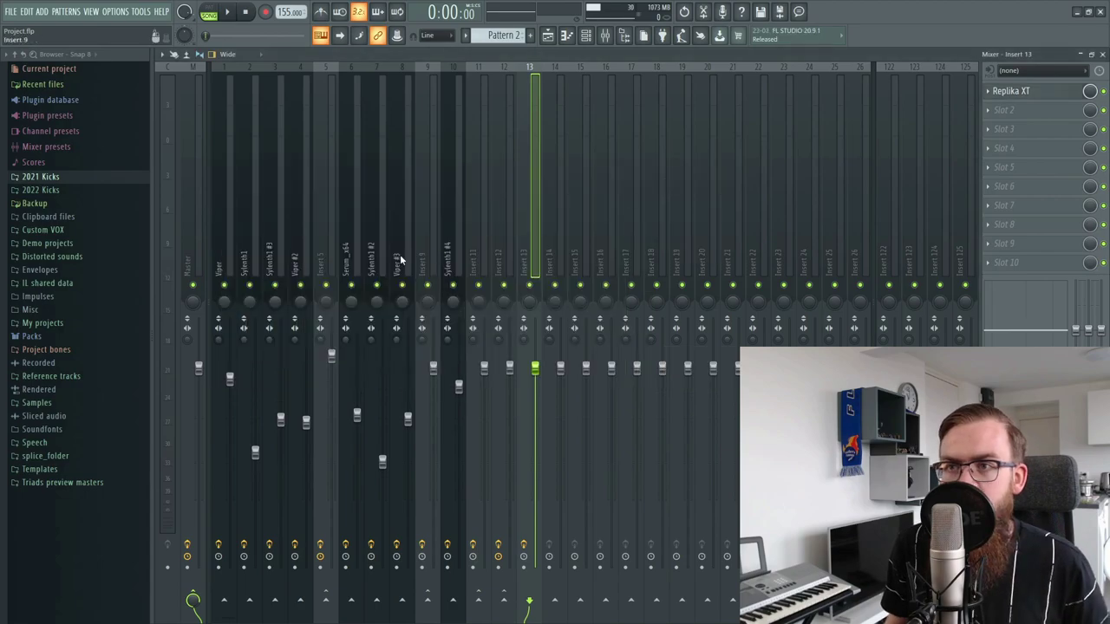
- Route Insert 5 into the Insert 13 delay bus, audition it, and reopen Replika XT
left_click(330, 244)
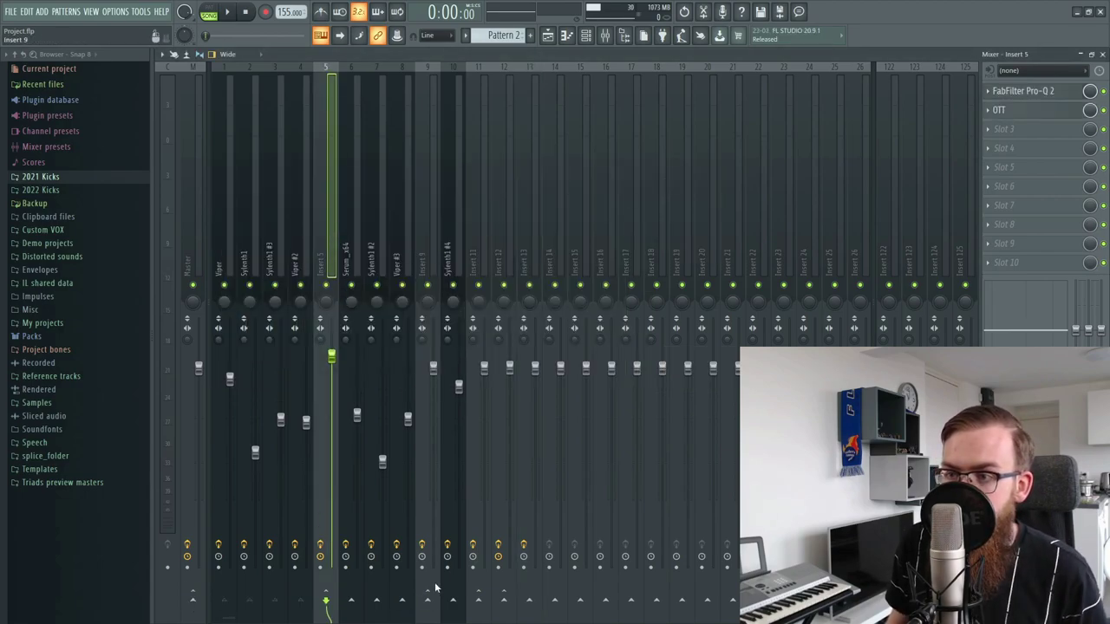
left_click(529, 600)
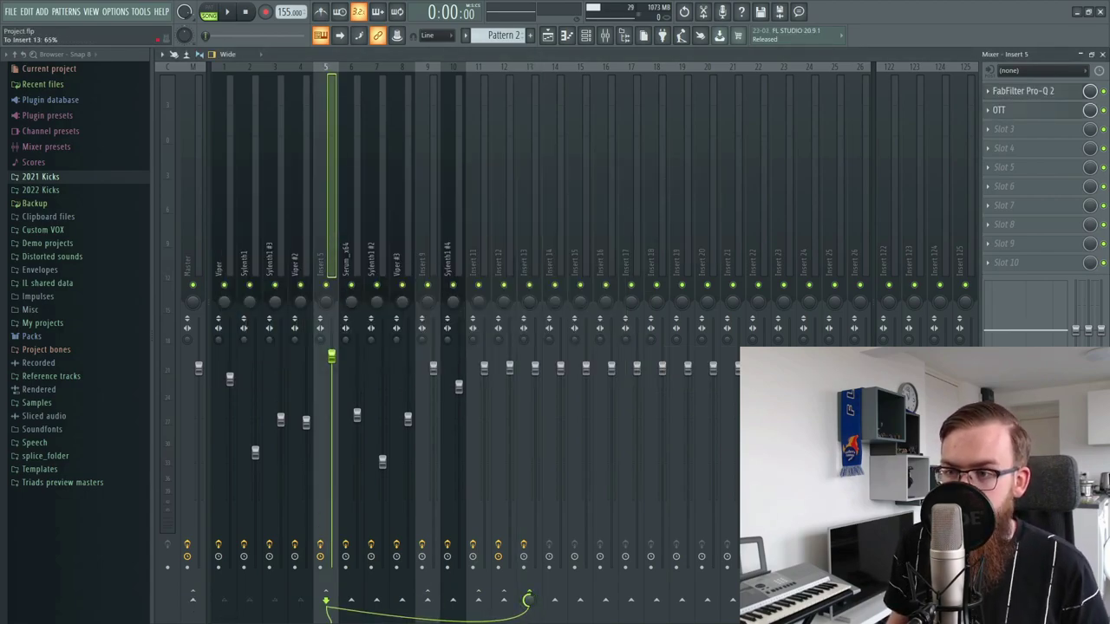
left_click(523, 200)
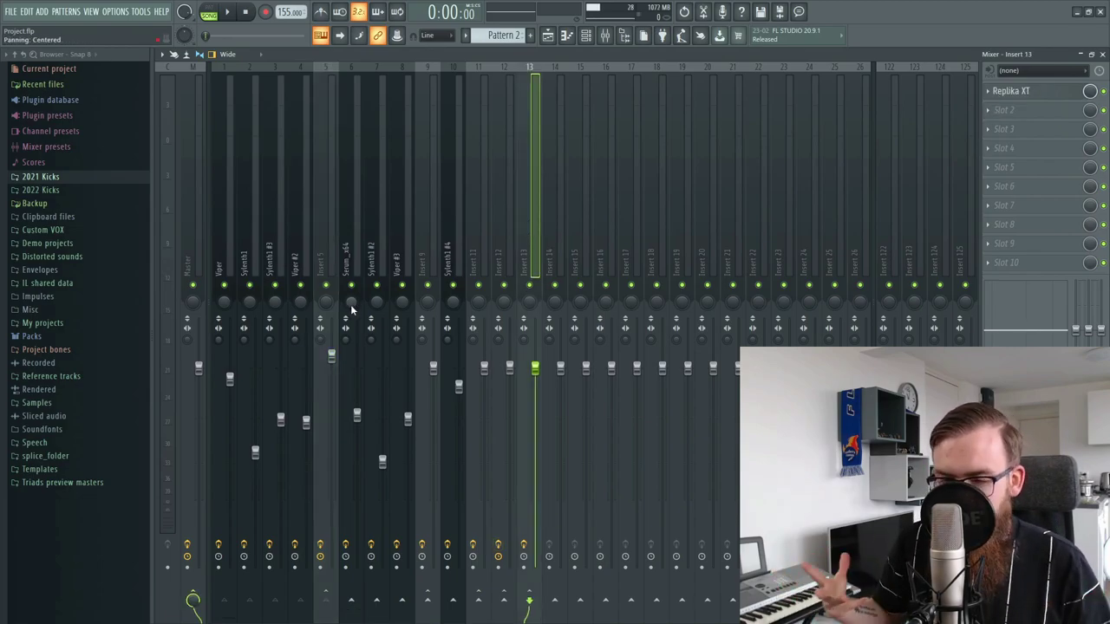
key("space")
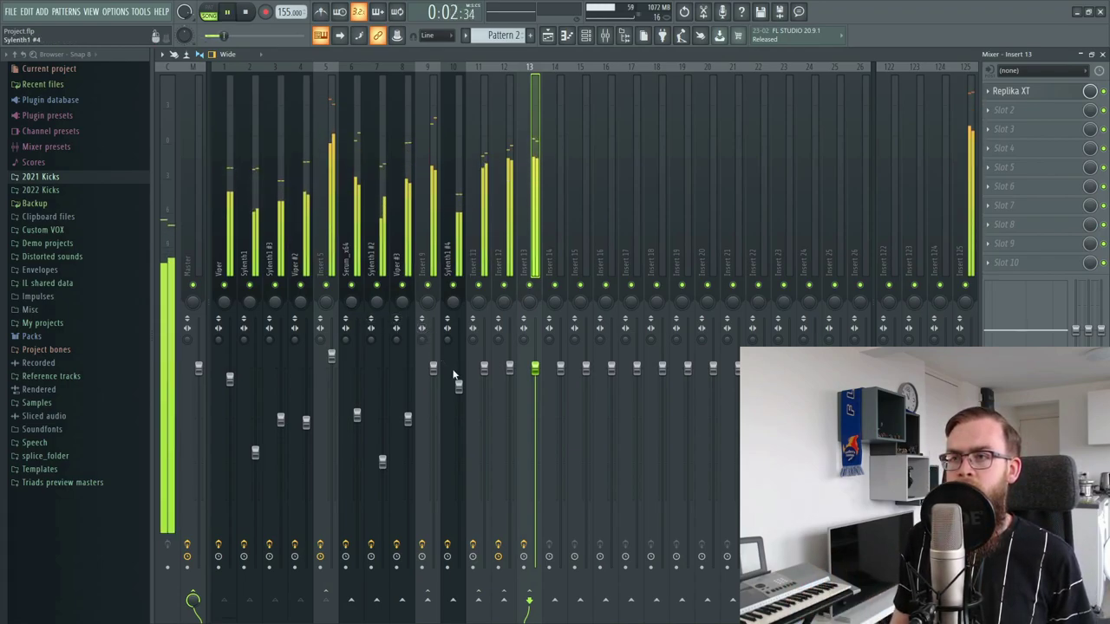
key("space")
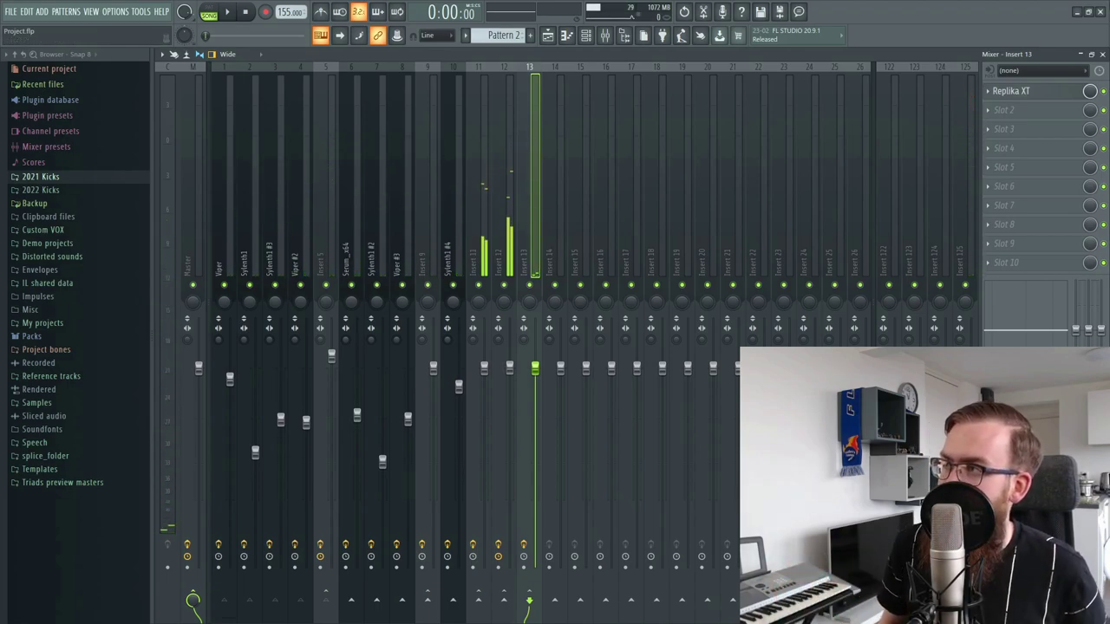
left_click(1013, 94)
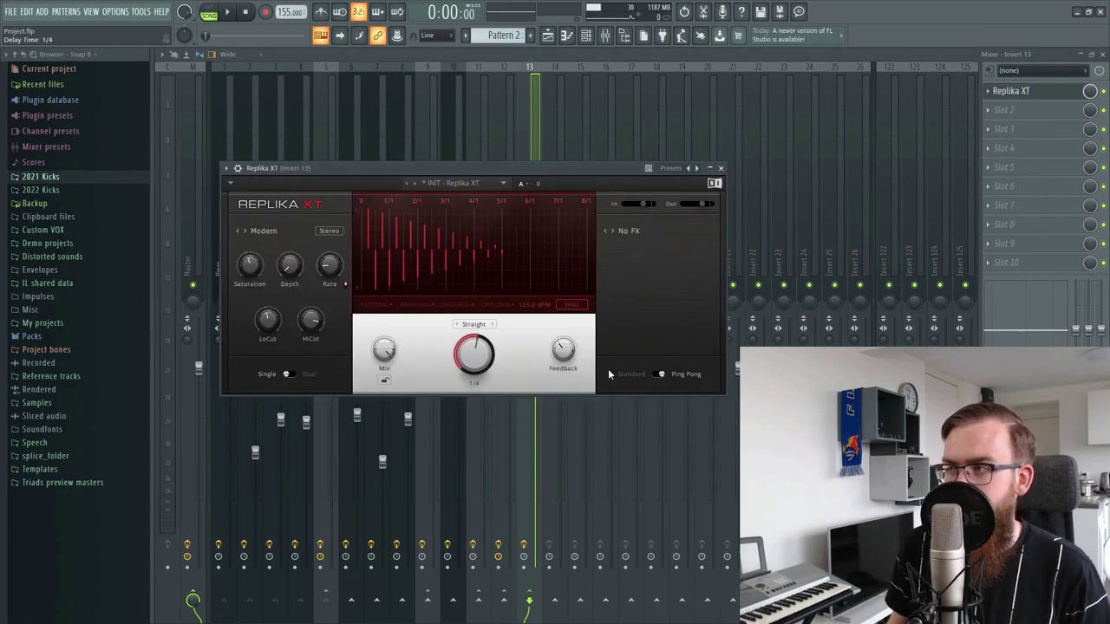
- Add Fruity Limiter to Insert 13 slot 2 as a compressor sidechained from Insert 5, 29% knee
left_click(1002, 110)
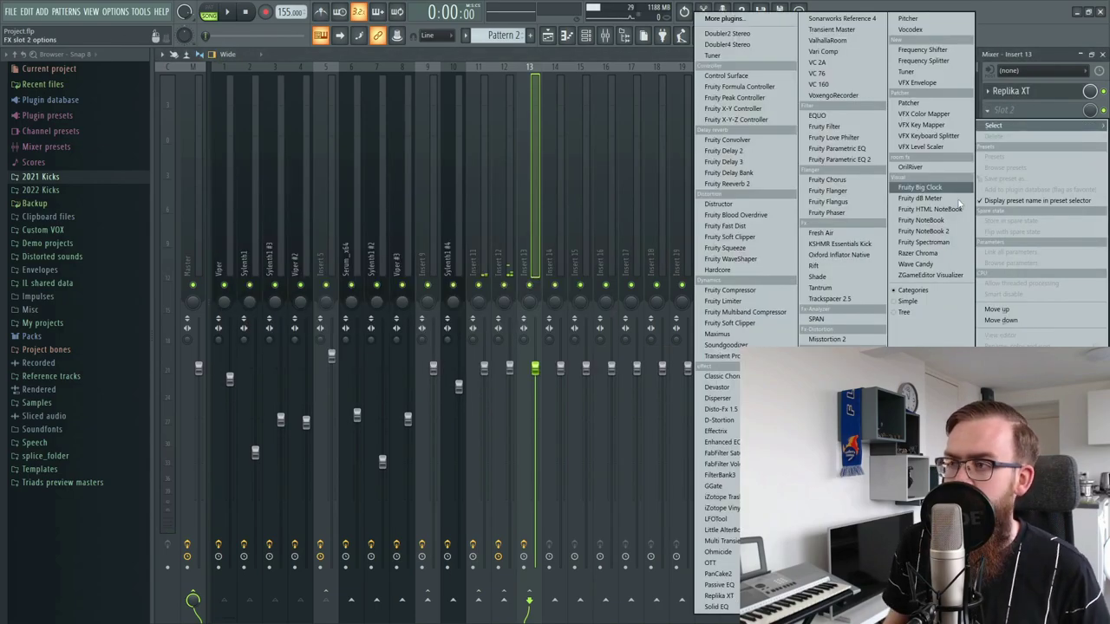
left_click(738, 302)
left_click(337, 355)
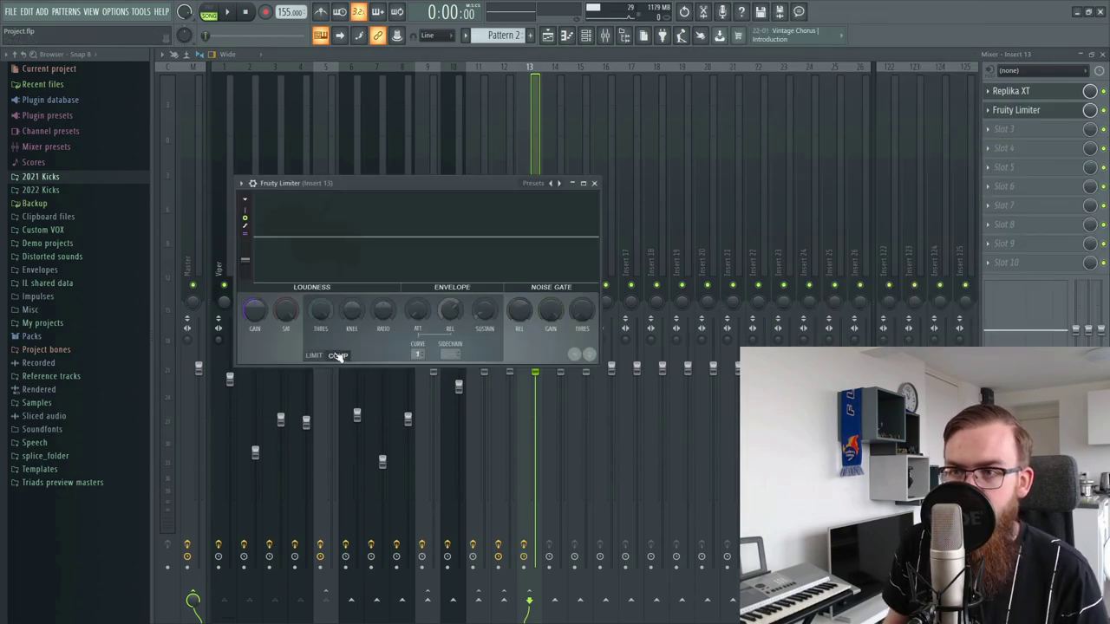
left_click(450, 354)
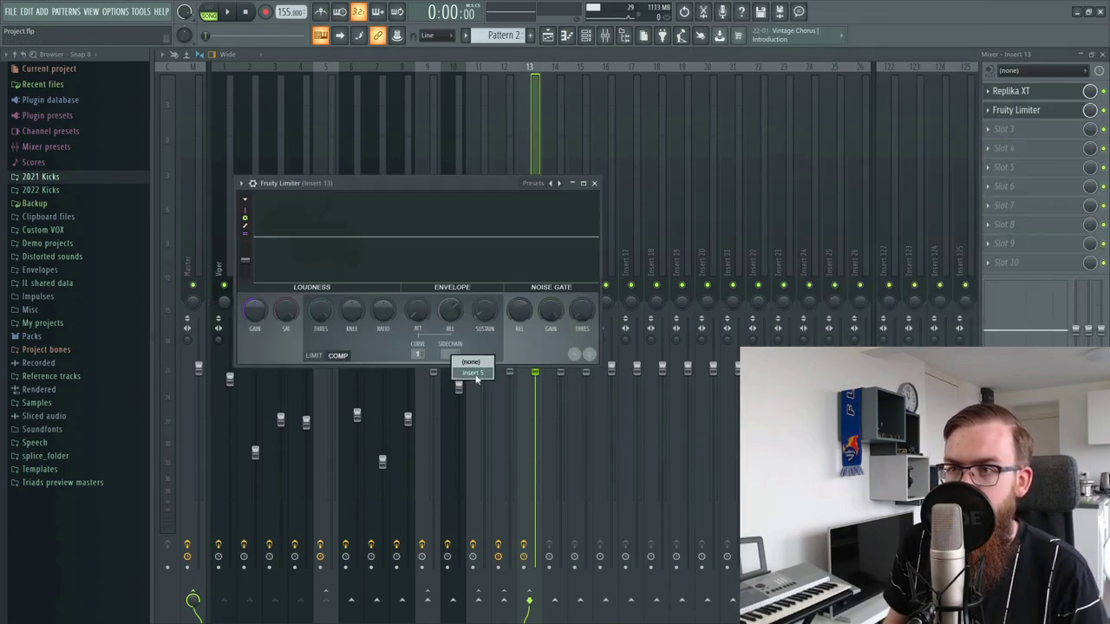
left_click(473, 373)
mouse_move(320, 310)
left_mouse_down()
mouse_move(320, 295)
mouse_move(351, 299)
mouse_move(318, 325)
left_mouse_up()
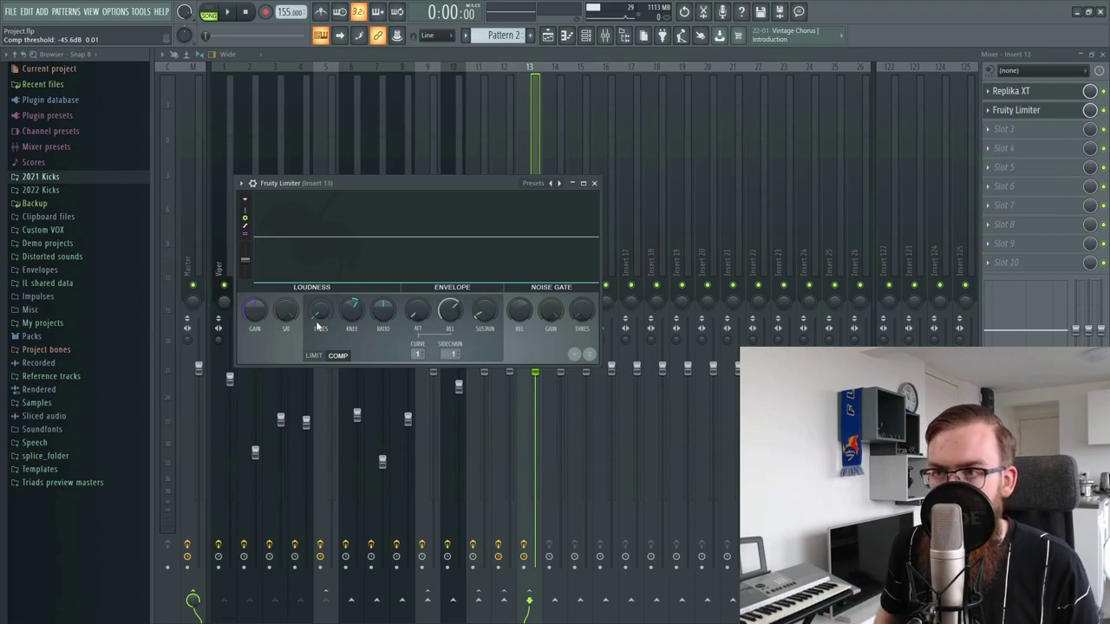
left_click_drag(345, 317, 344, 312)
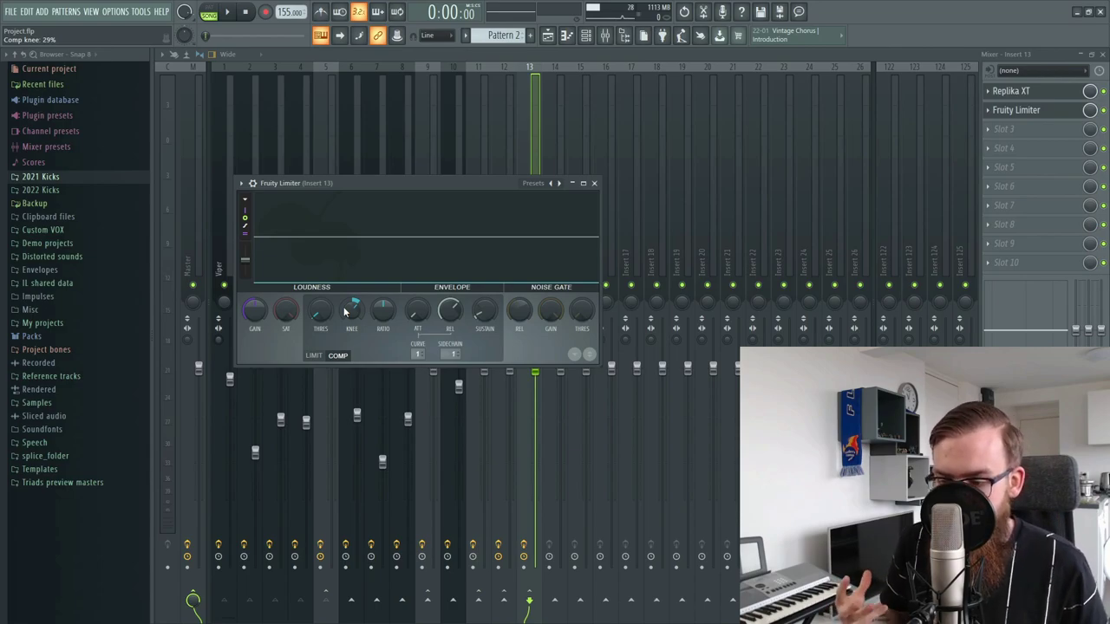
- Play the song to hear the ducking and check Insert 5's routing to Insert 13
key("space")
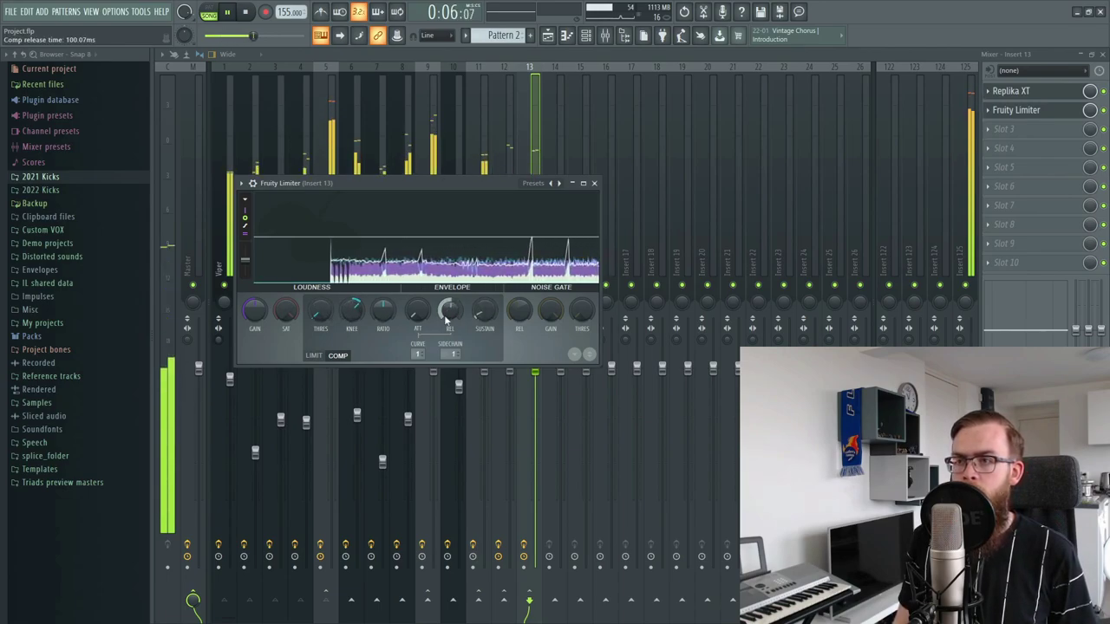
left_click(321, 156)
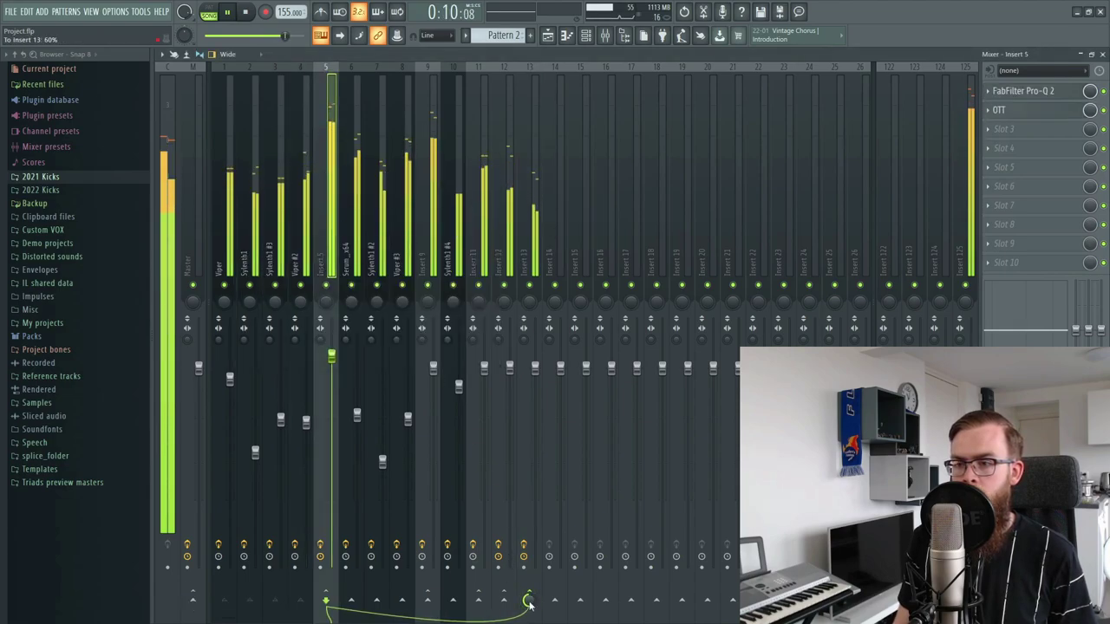
left_click(526, 175)
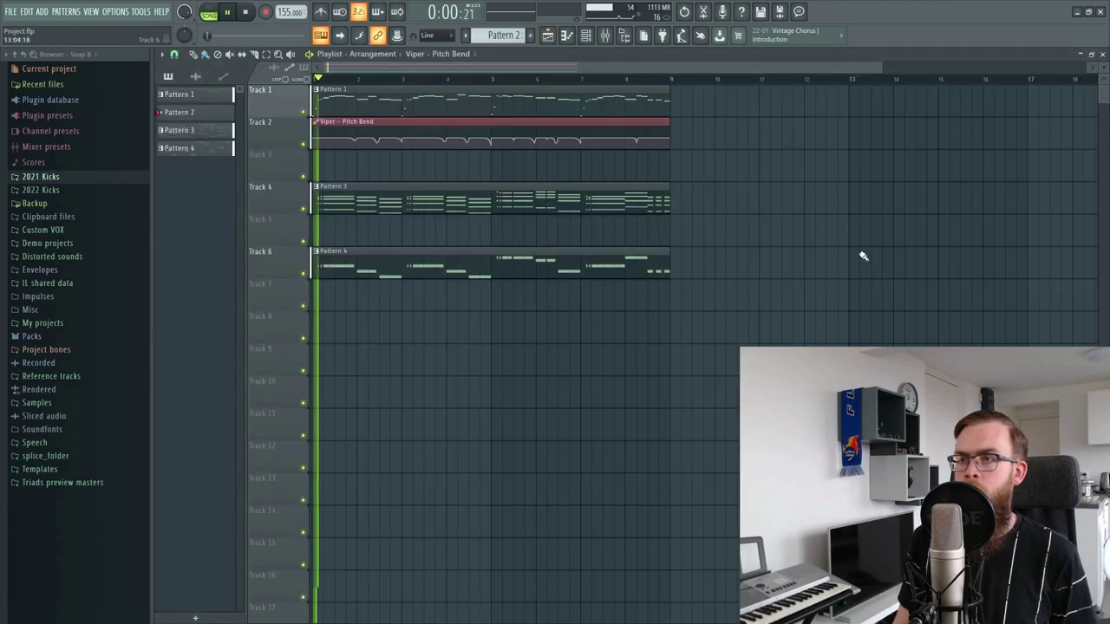
- Stop playback and reopen ValhallaRoom on Insert 11 (190 ms predelay, 7.65 s decay, Large Room)
key("space")
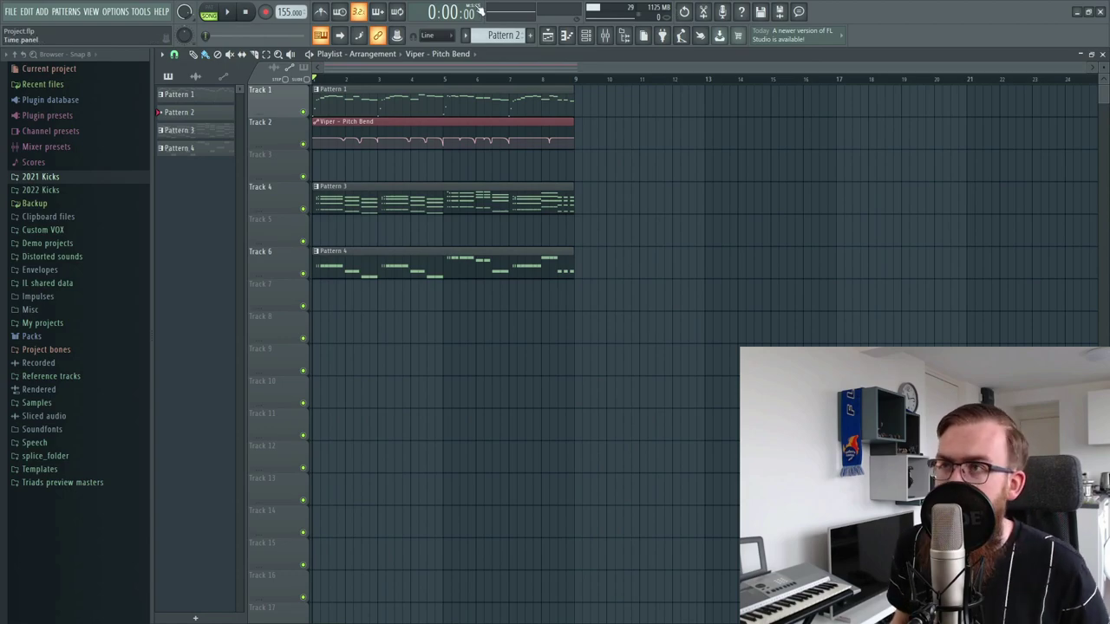
left_click(603, 45)
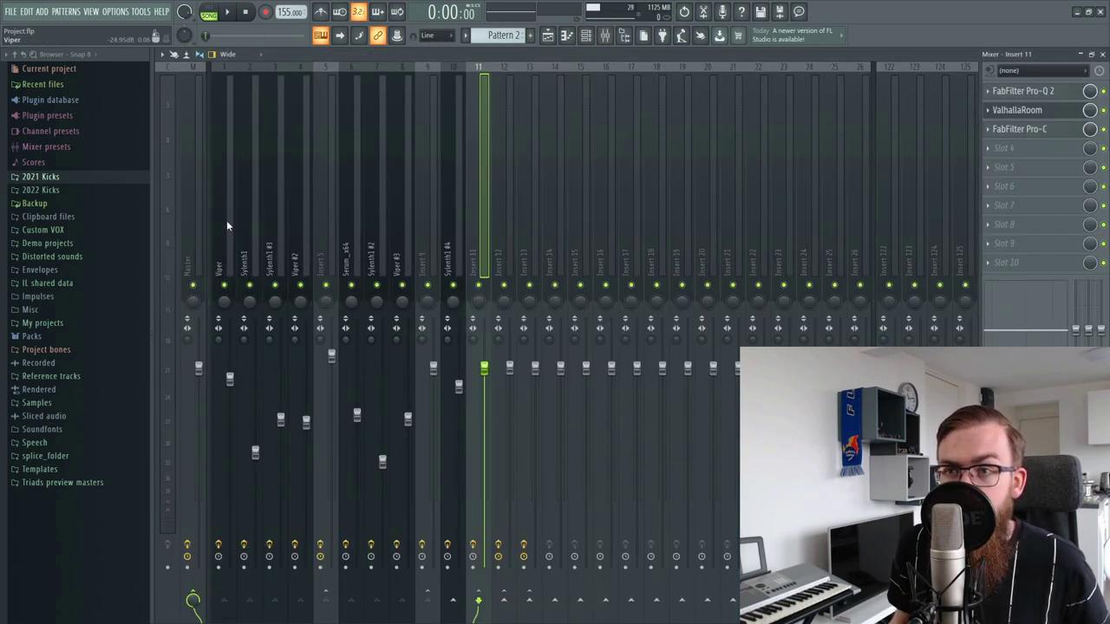
left_click(407, 214)
left_click(969, 218)
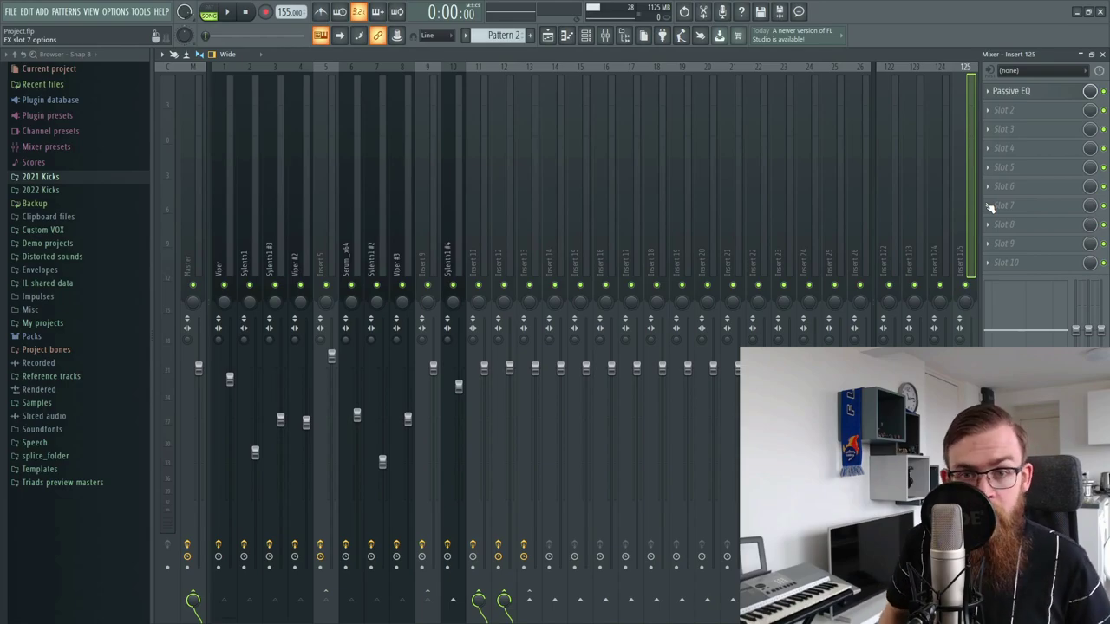
left_click(485, 202)
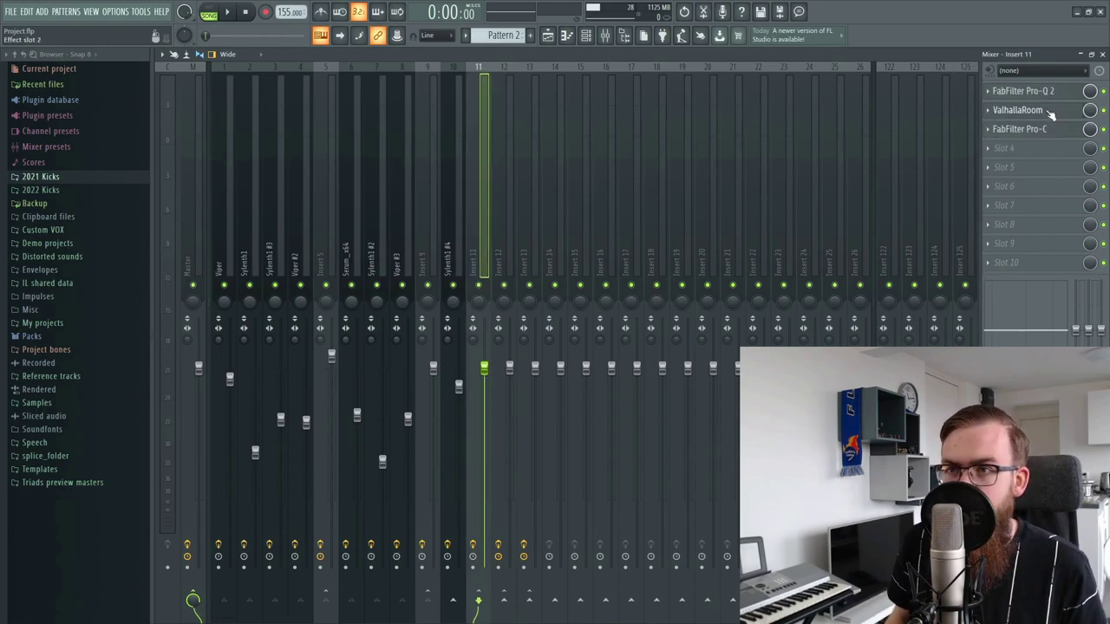
left_click(1051, 114)
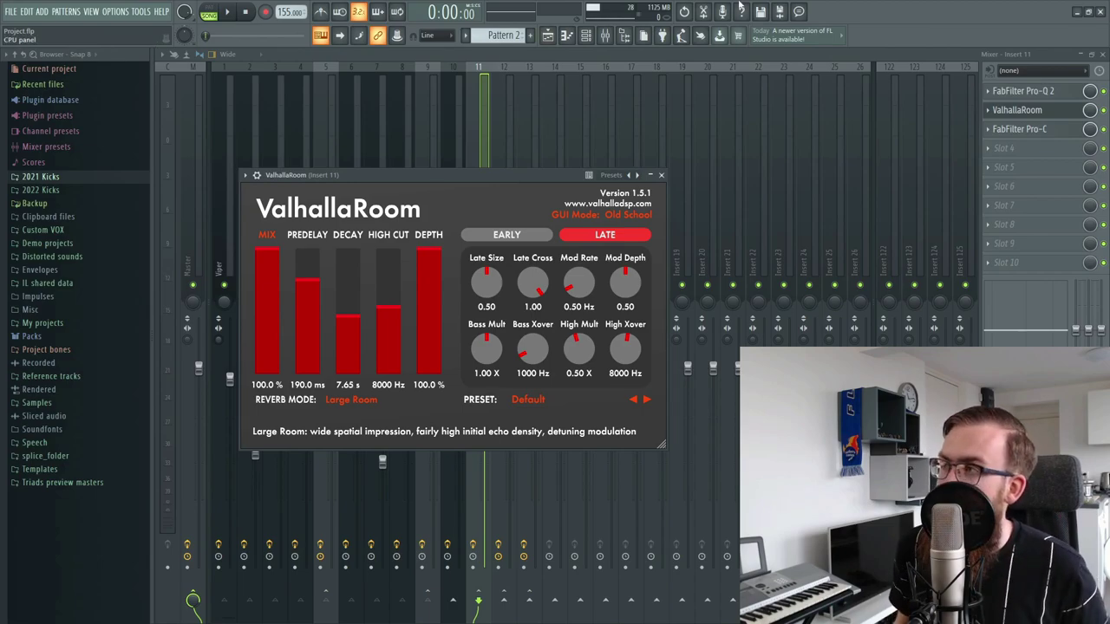
- Inspect the Pro-C compressor on the Insert 11 reverb bus
left_click(1018, 129)
left_click(1018, 129)
left_click(1020, 129)
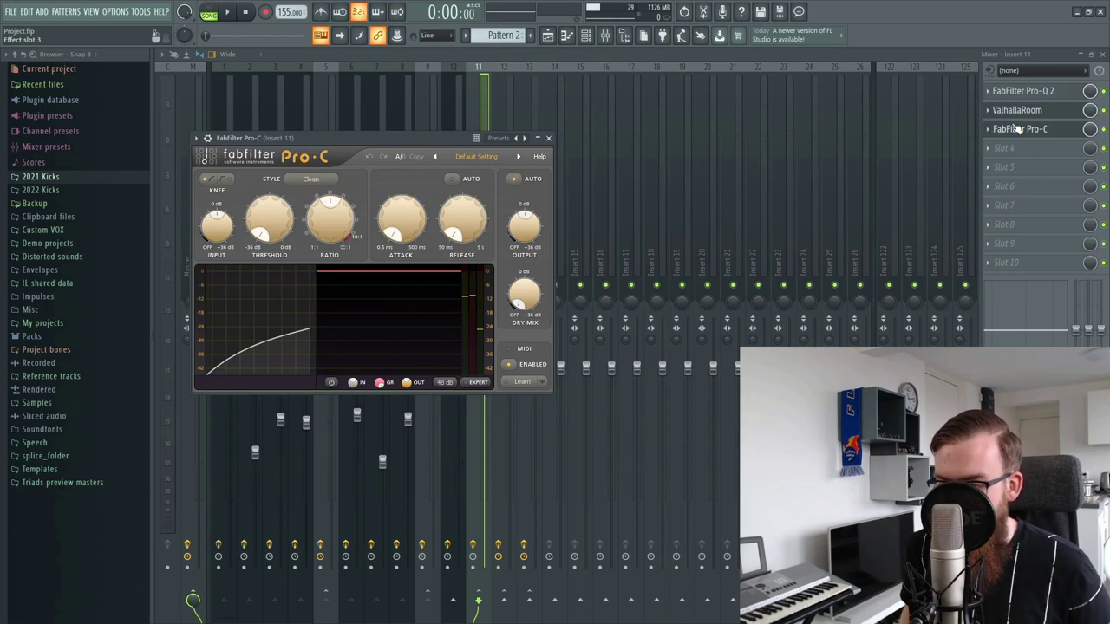
left_click(487, 107)
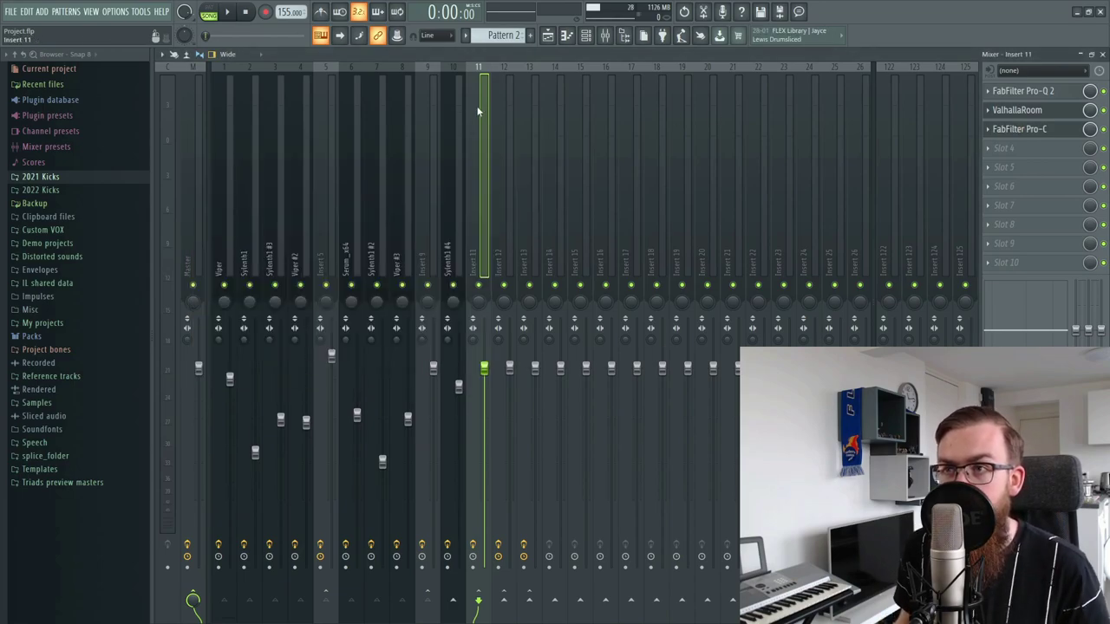
- Inspect the Pro-C compressor and Fruity Limiter on Insert 12
left_click(532, 126)
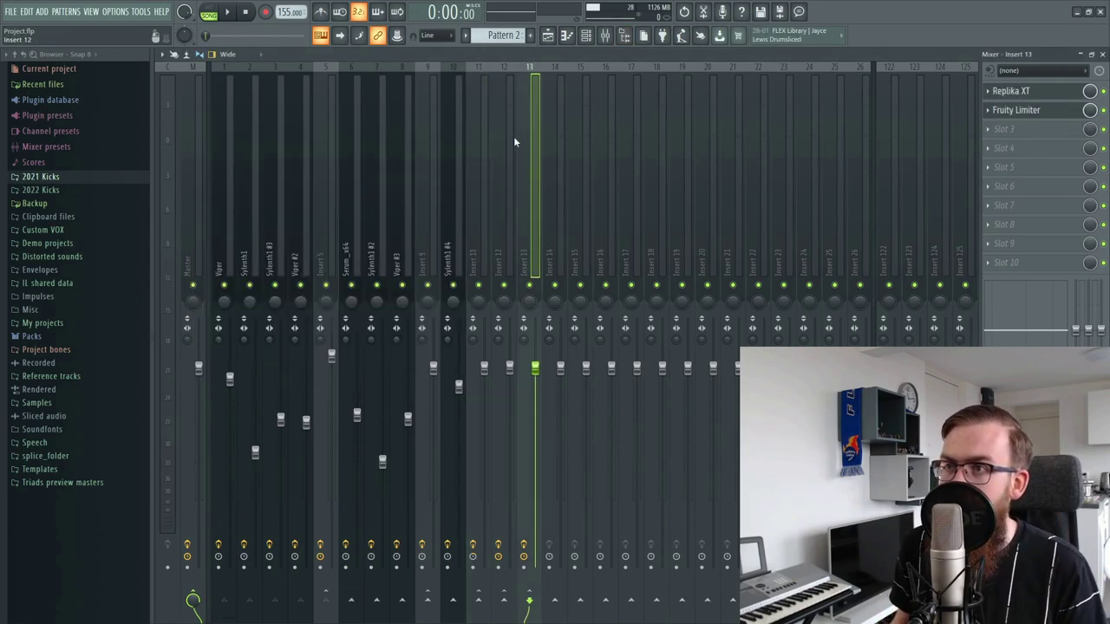
left_click(508, 162)
left_click(1032, 129)
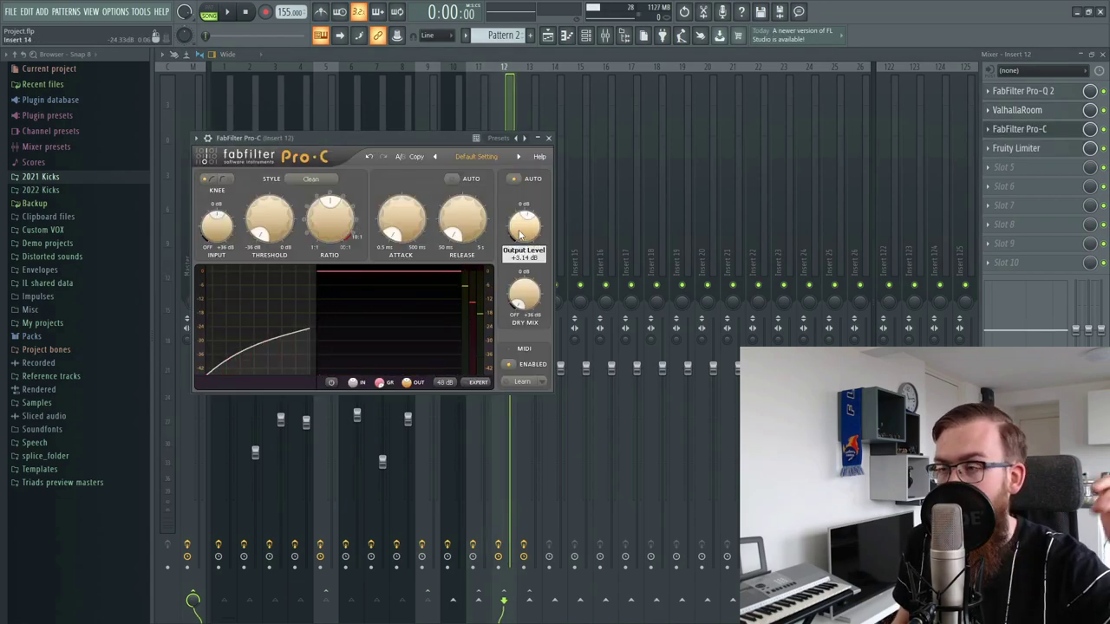
left_click(1019, 149)
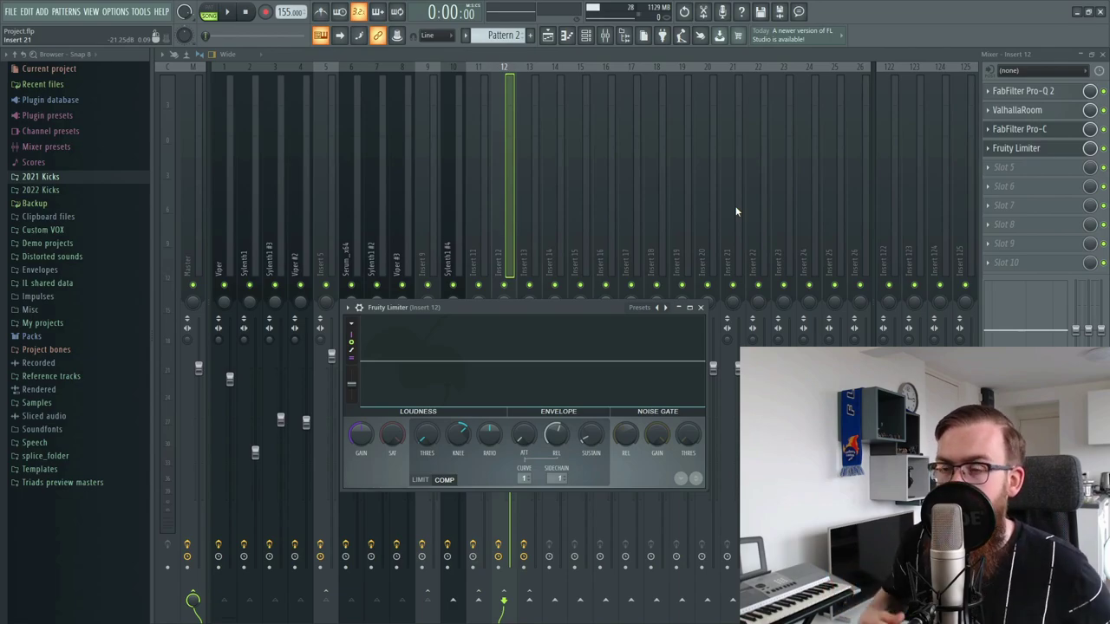
key("Escape")
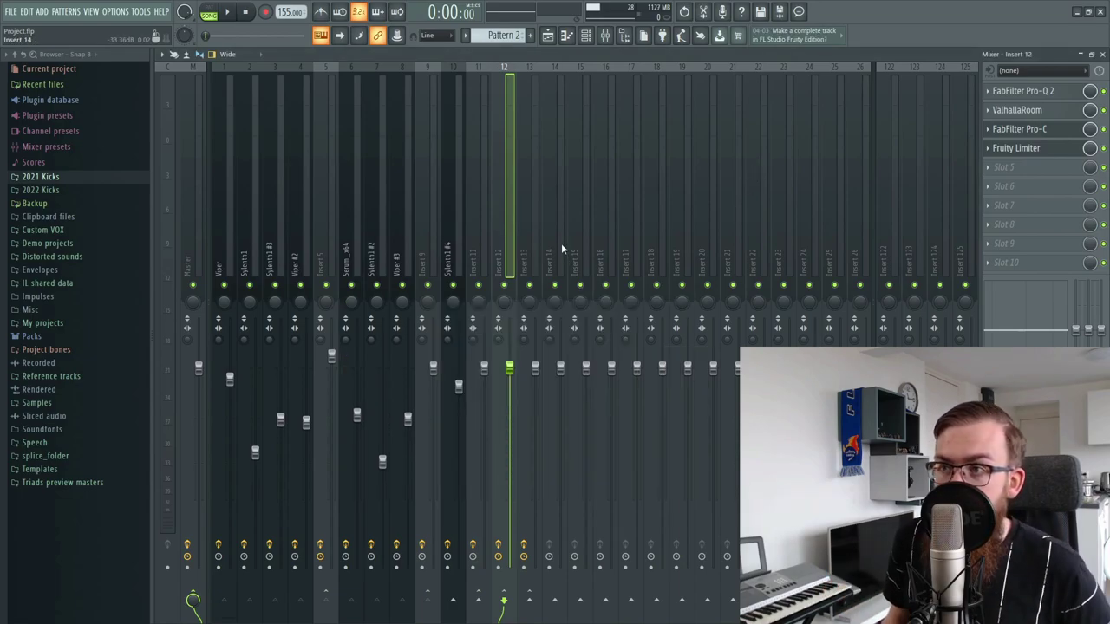
- Check the Replika XT delay on Insert 13, then return to the Playlist arrangement
left_click(521, 208)
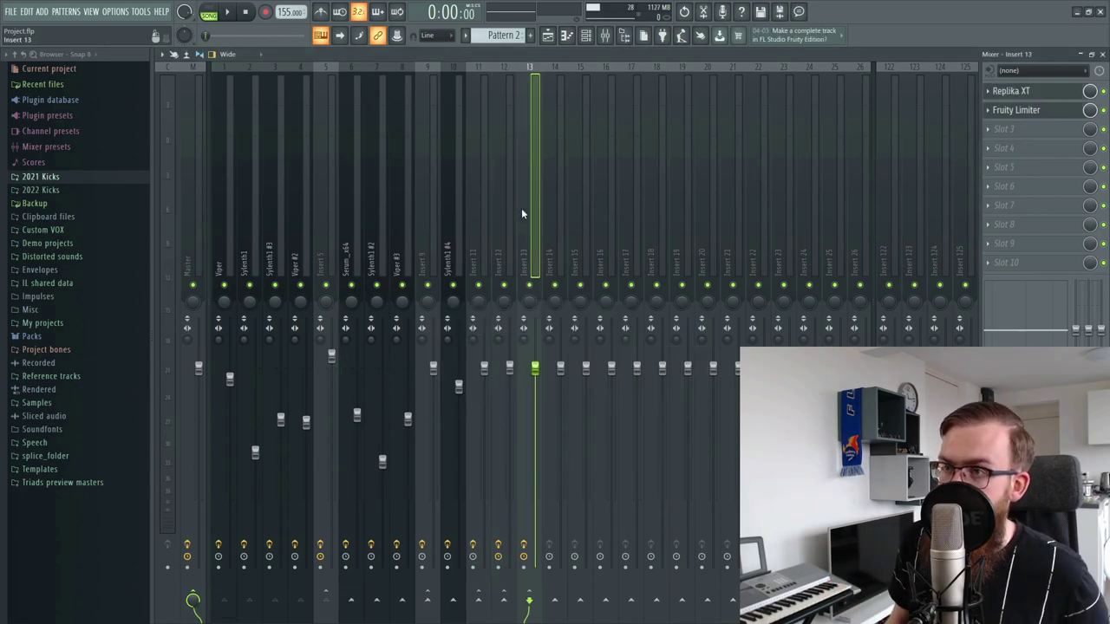
left_click(1007, 91)
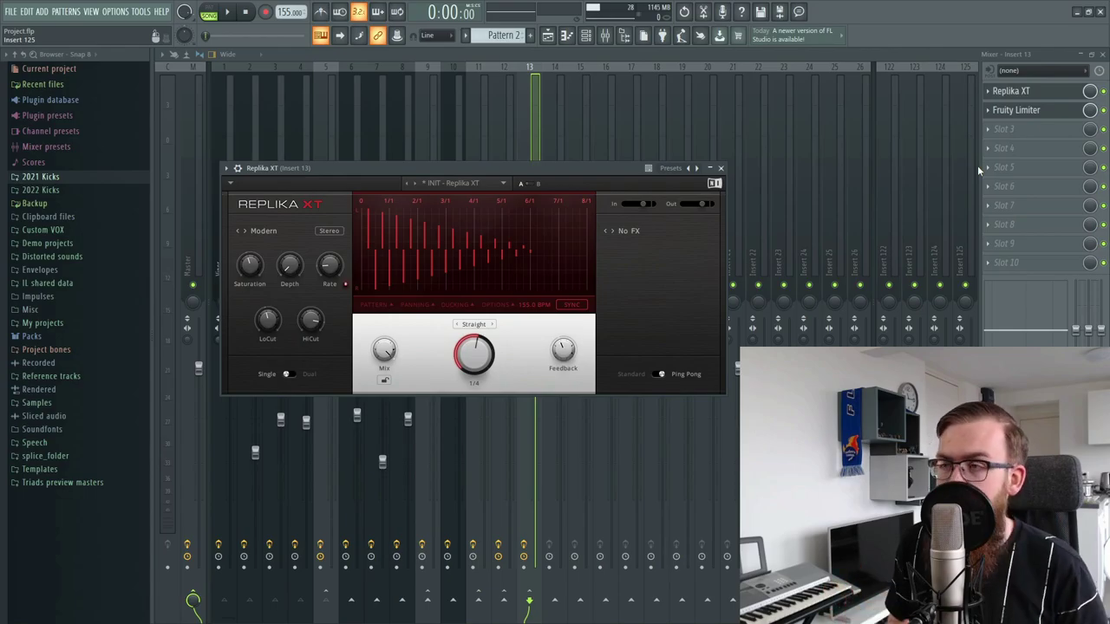
key("F5")
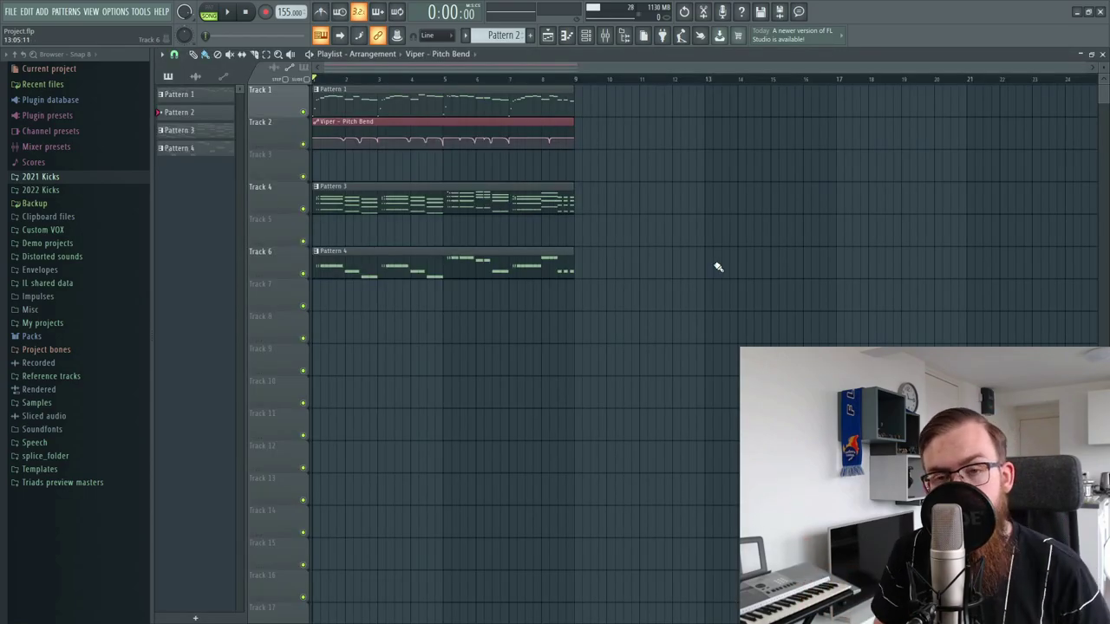